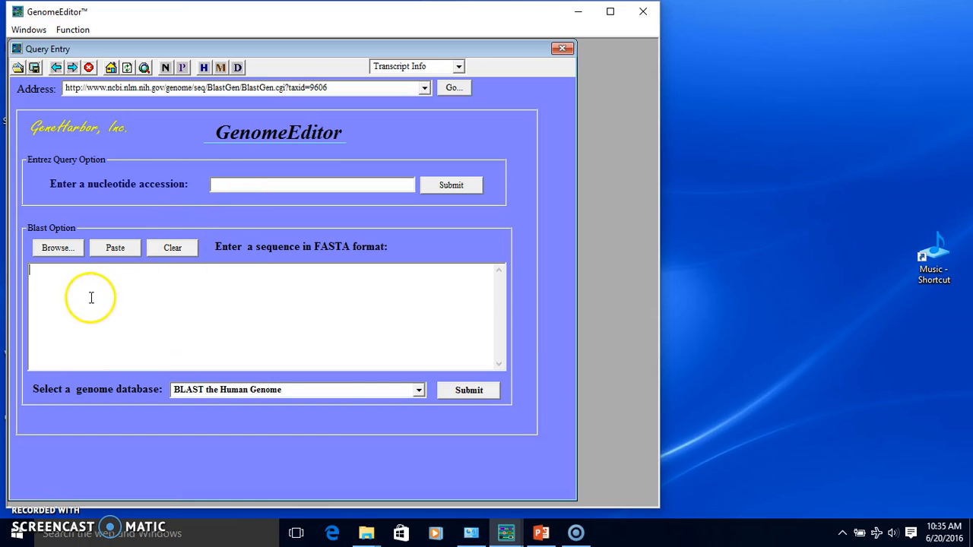
Step: Query the nucleotide accession NM_005228 and process the retrieved transcript record
left_click(220, 184)
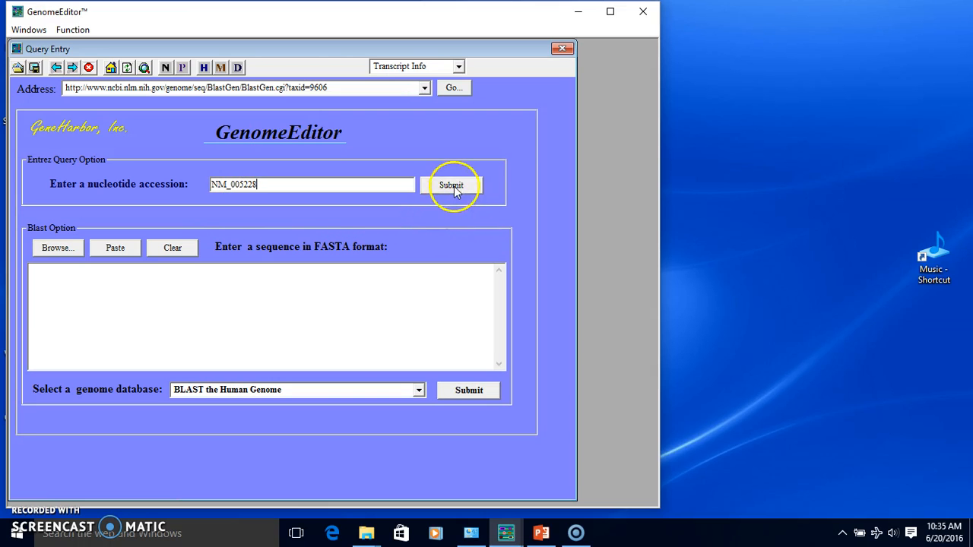
left_click(452, 187)
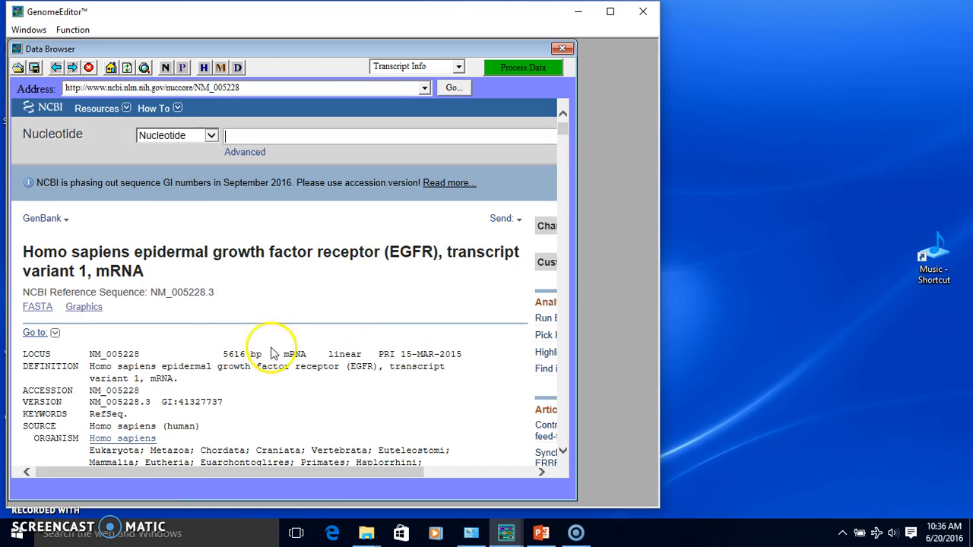
left_click(526, 68)
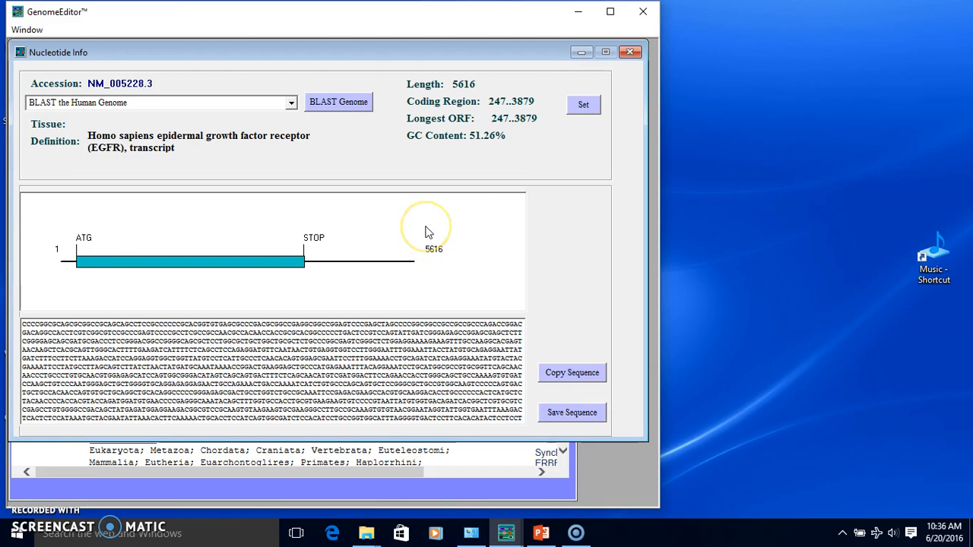
Step: Run a BLAST of accession NM_005228.3 against the human genome and process the results into a gene structure
left_click(339, 103)
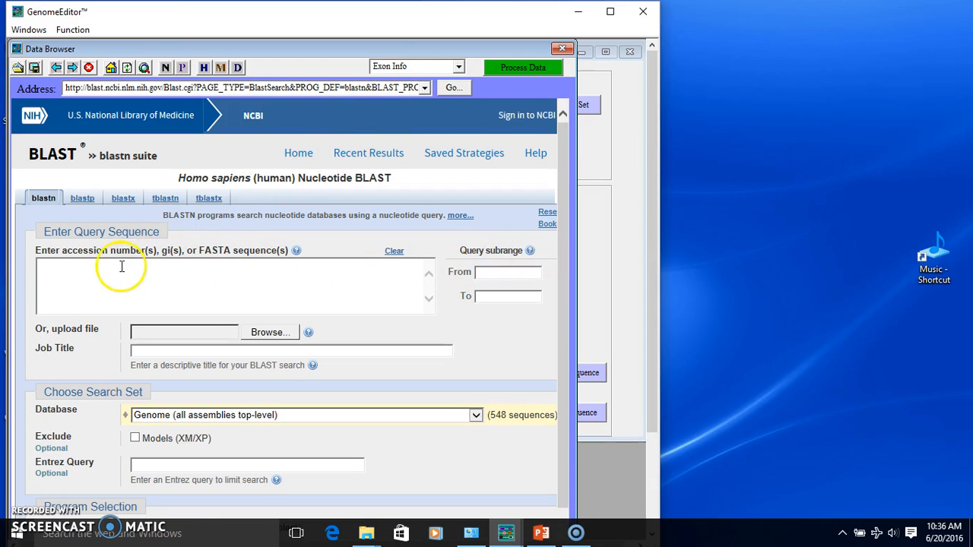
left_click(92, 278)
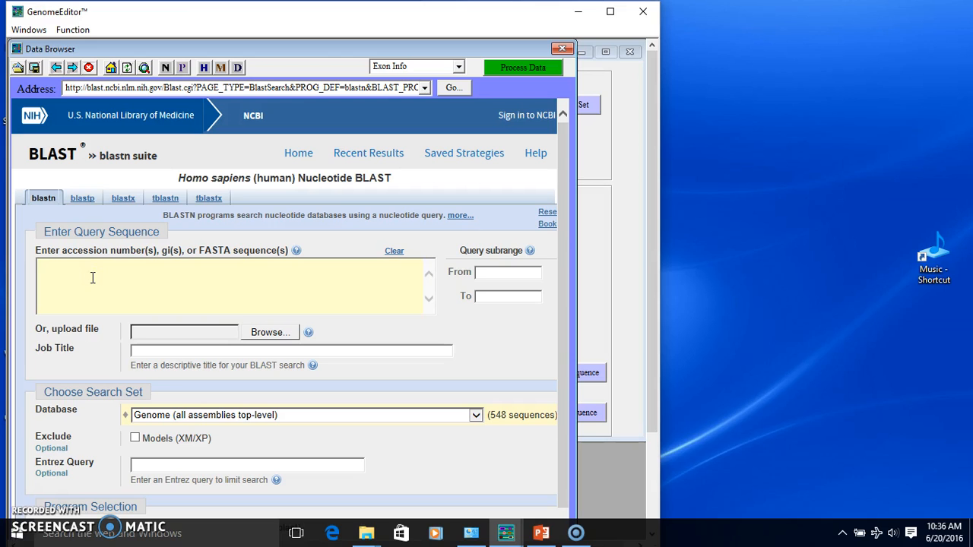
right_click(92, 278)
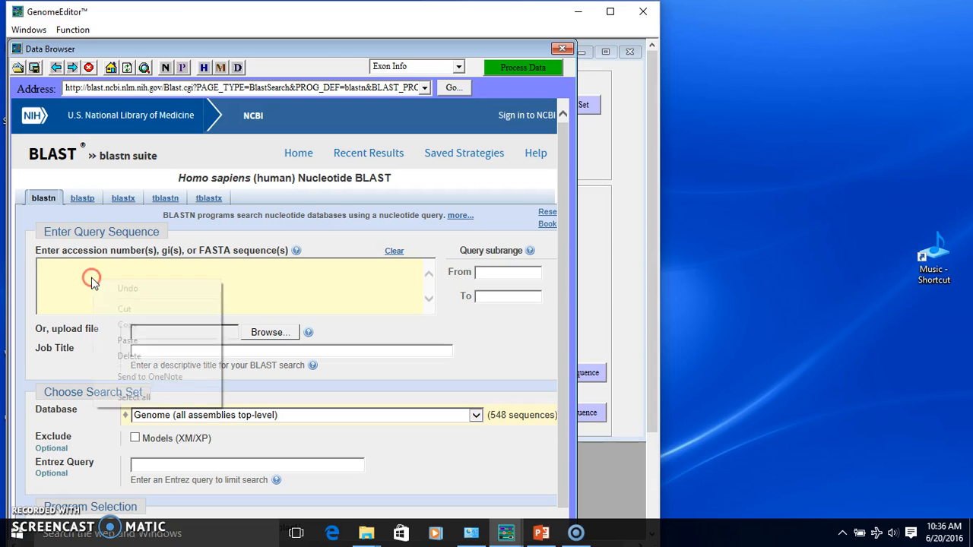
left_click(131, 340)
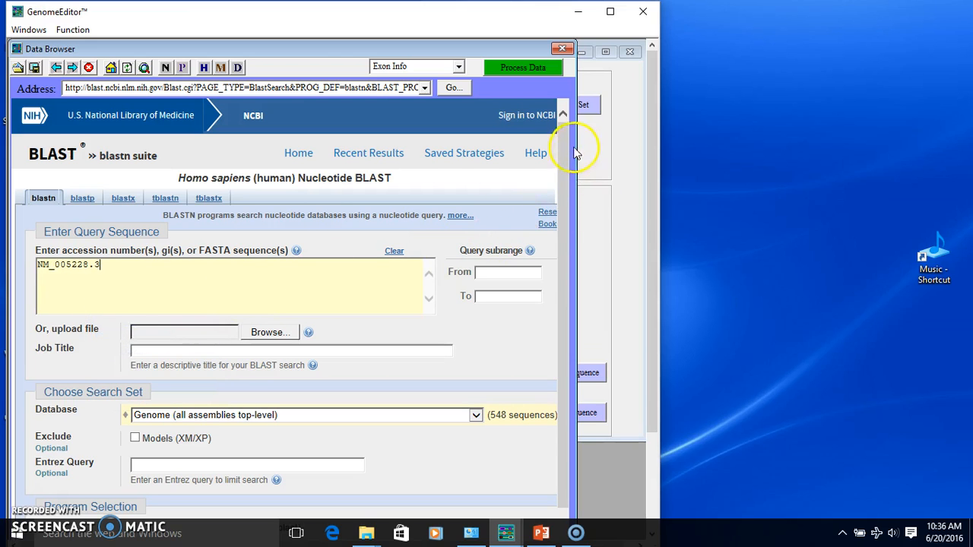
left_click_drag(565, 139, 565, 281)
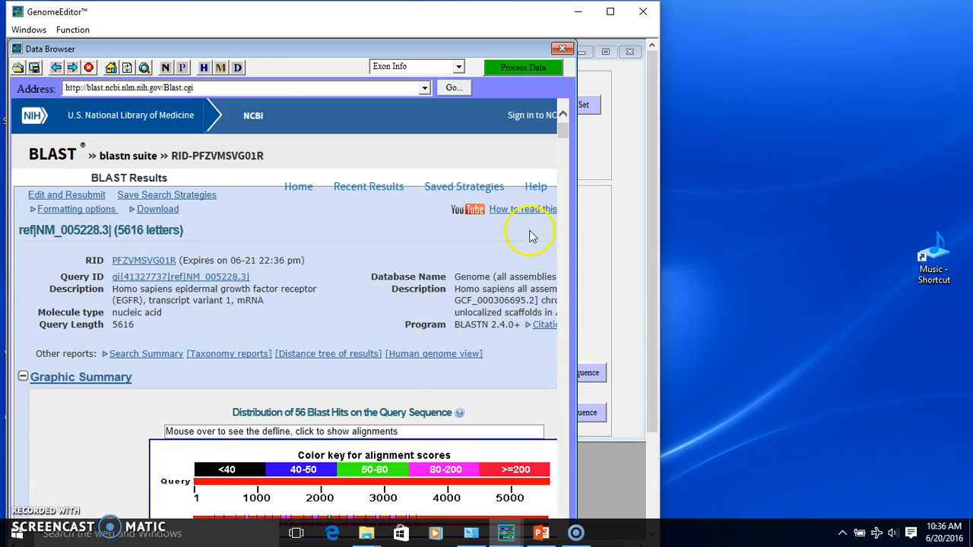
left_click_drag(562, 128, 574, 103)
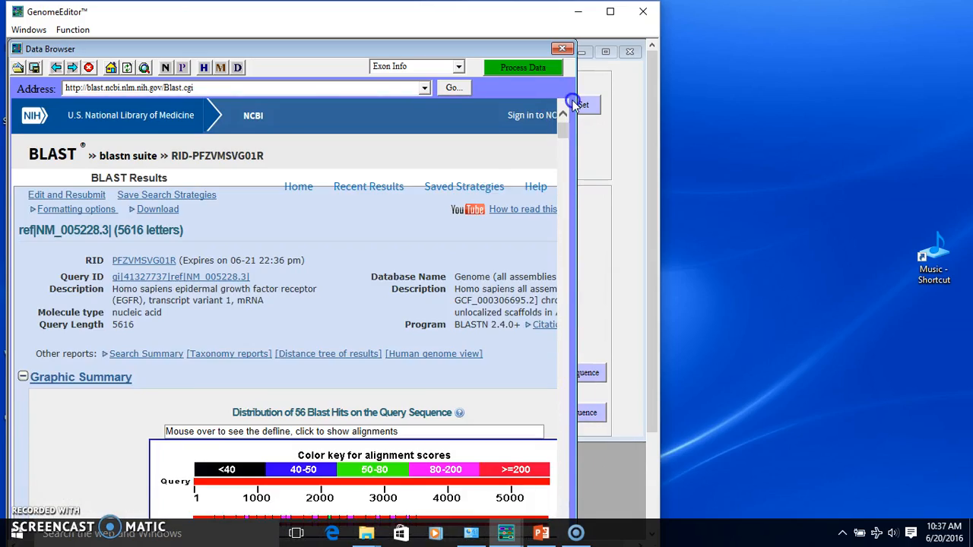
left_click(522, 67)
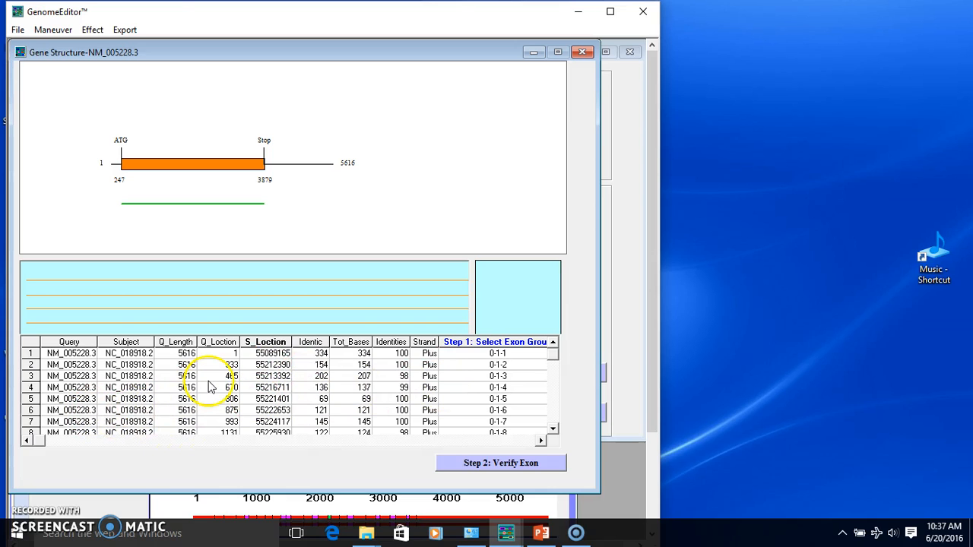
Step: Select the exon group for the NM_005228.3 gene structure and verify its exons against the genomic alignment
left_click(487, 343)
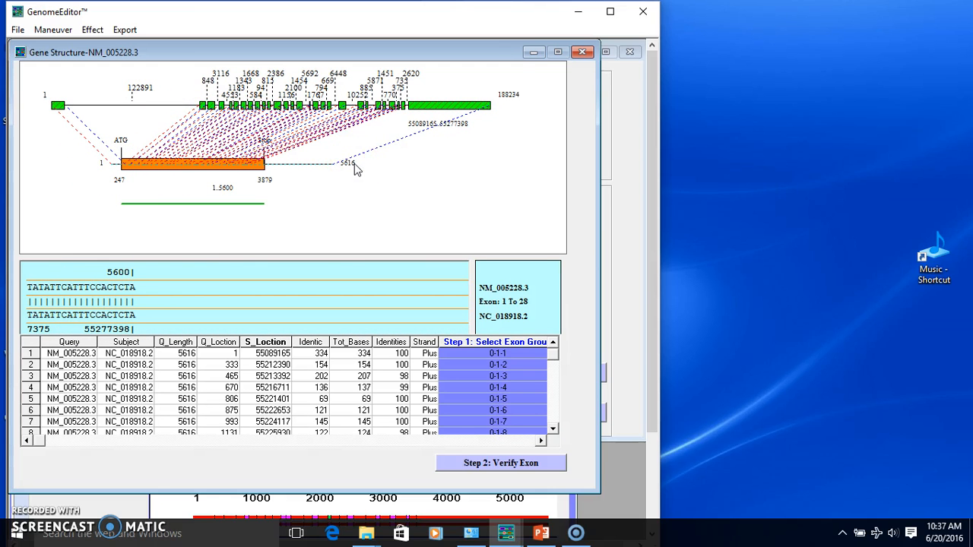
left_click(507, 466)
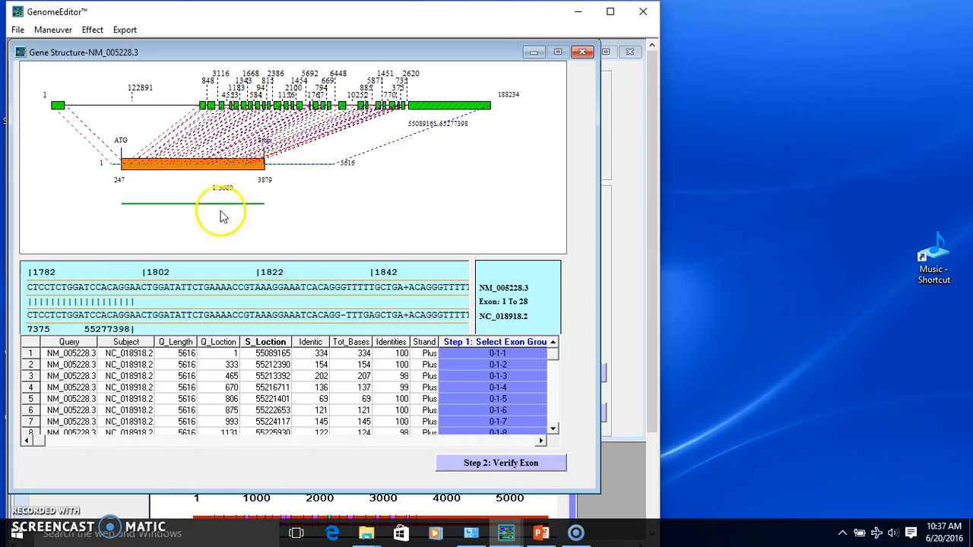
left_click(513, 465)
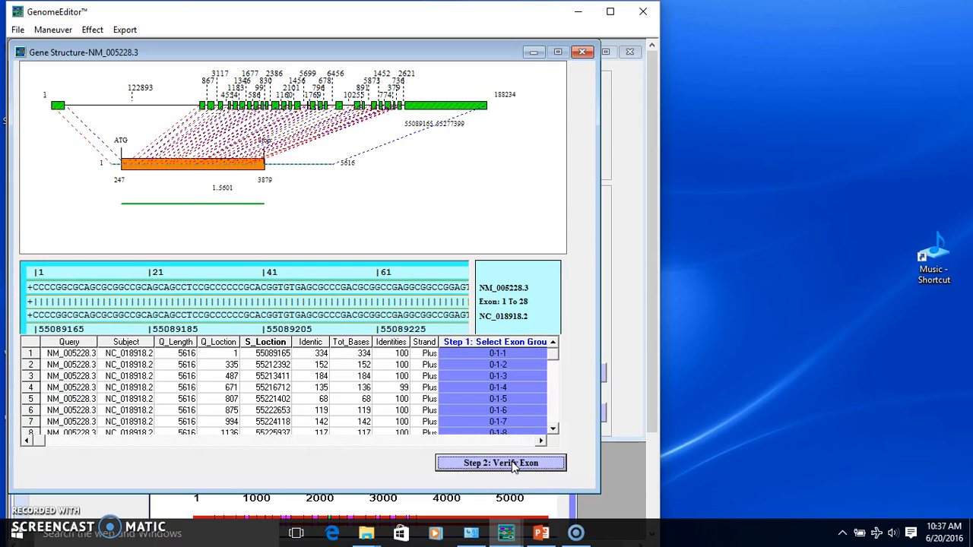
left_click(513, 465)
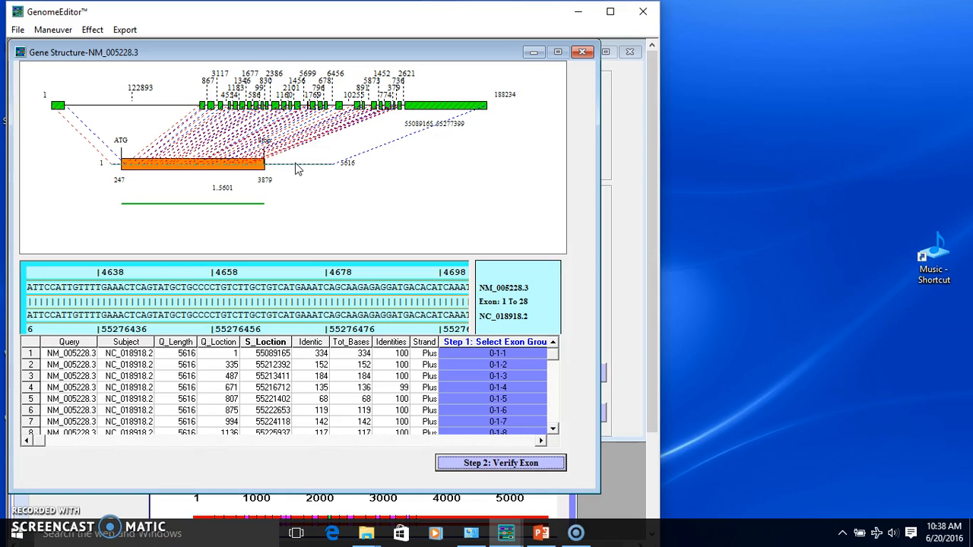
left_click(314, 175)
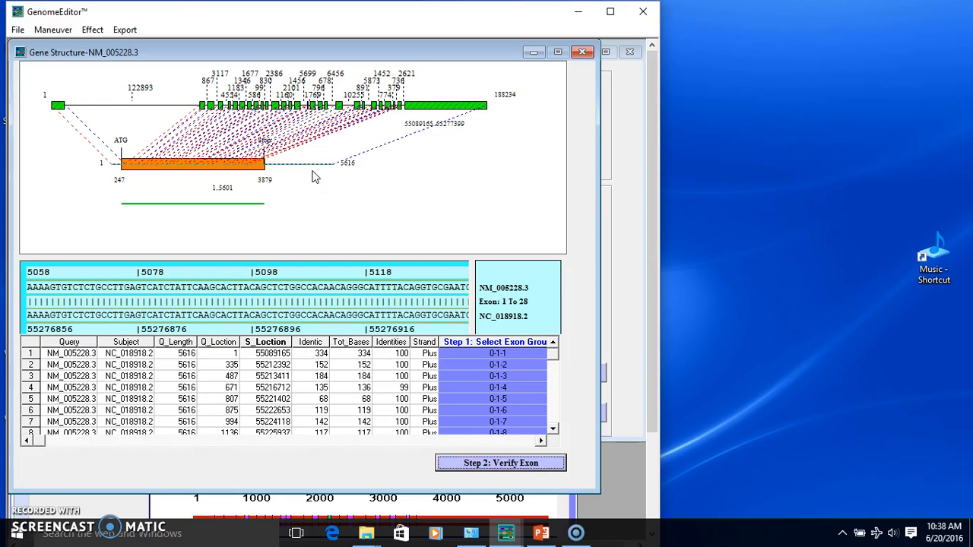
left_click(247, 141)
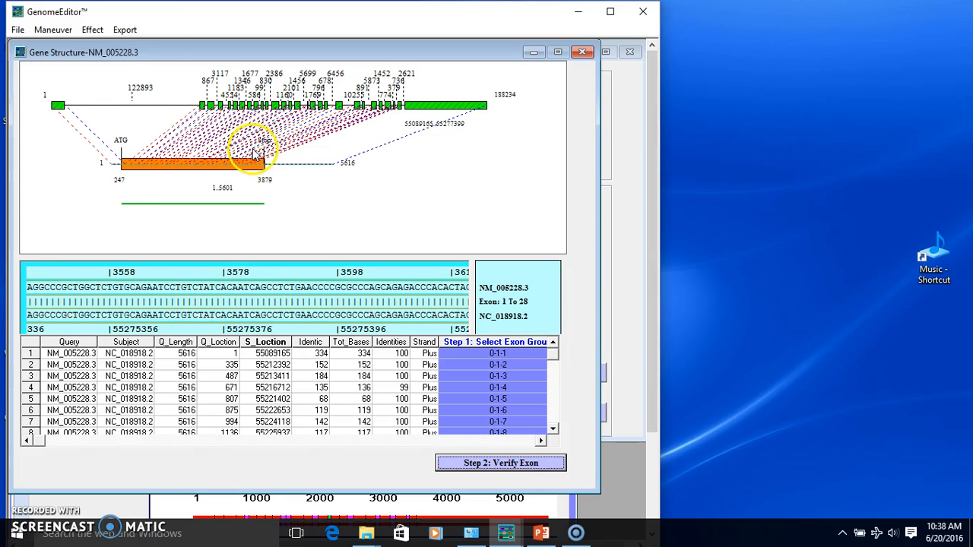
Step: Export the verified gene structure to Gene Editing Design
left_click(131, 32)
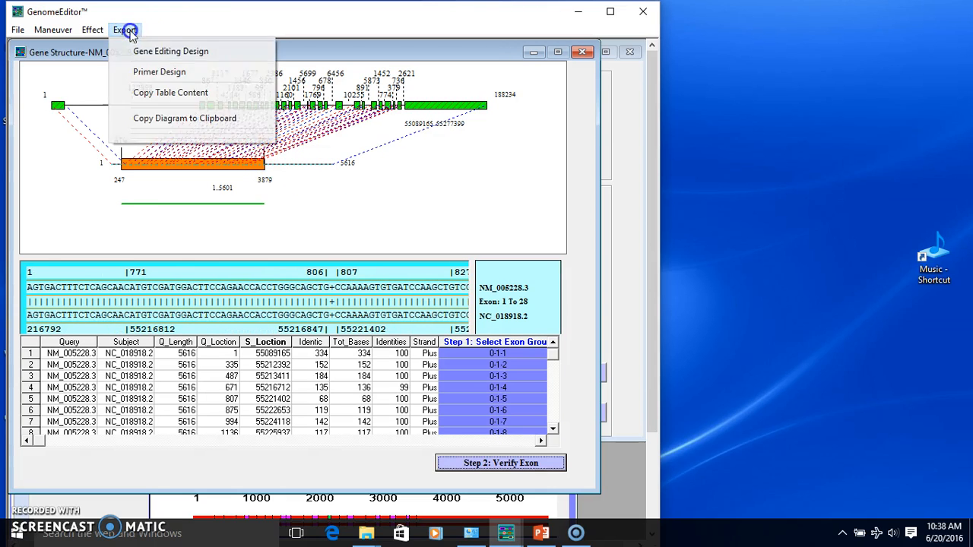
left_click(170, 52)
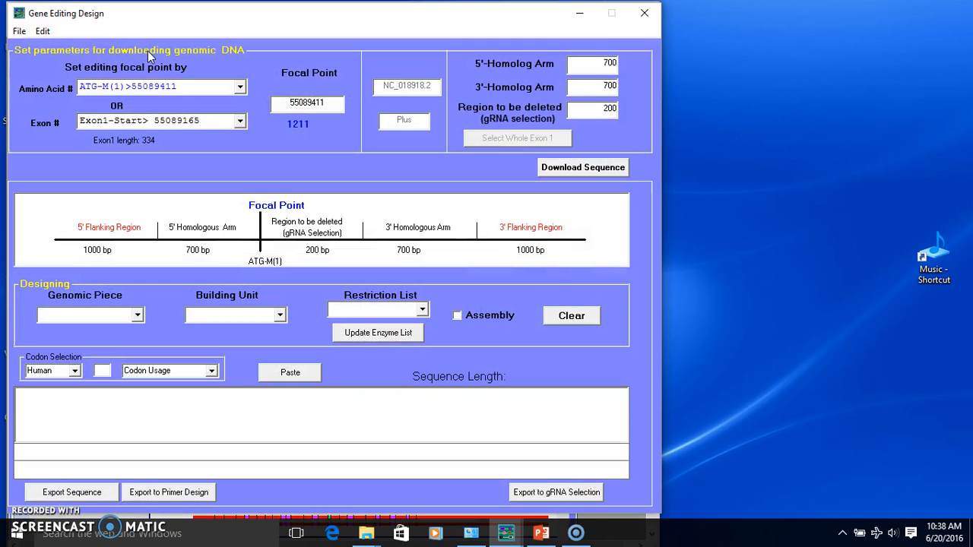
left_click(152, 58)
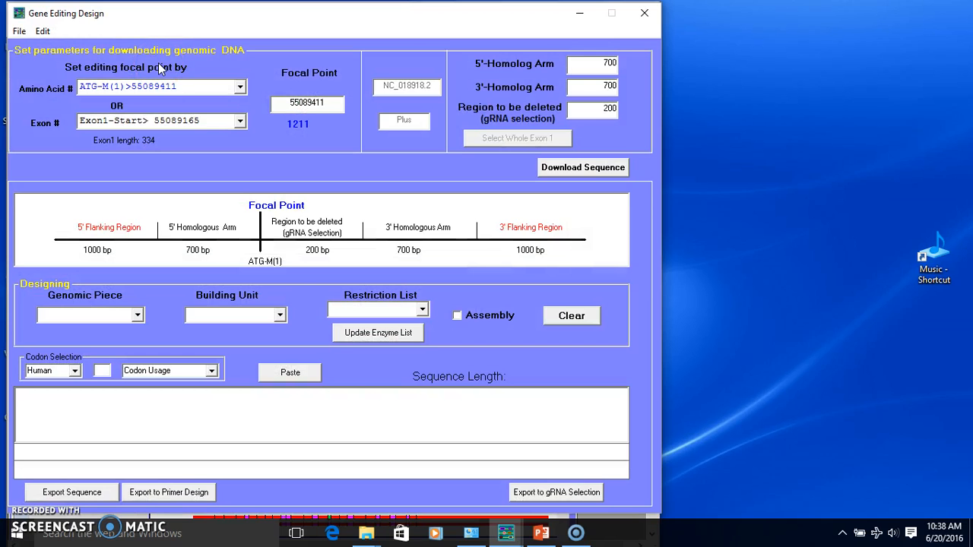
left_click(189, 86)
left_click(86, 88)
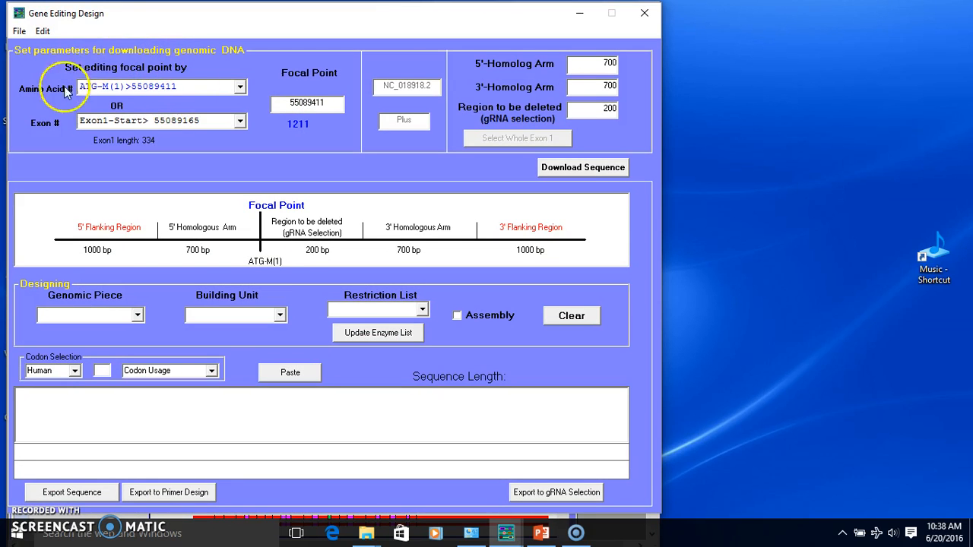
left_click(465, 119)
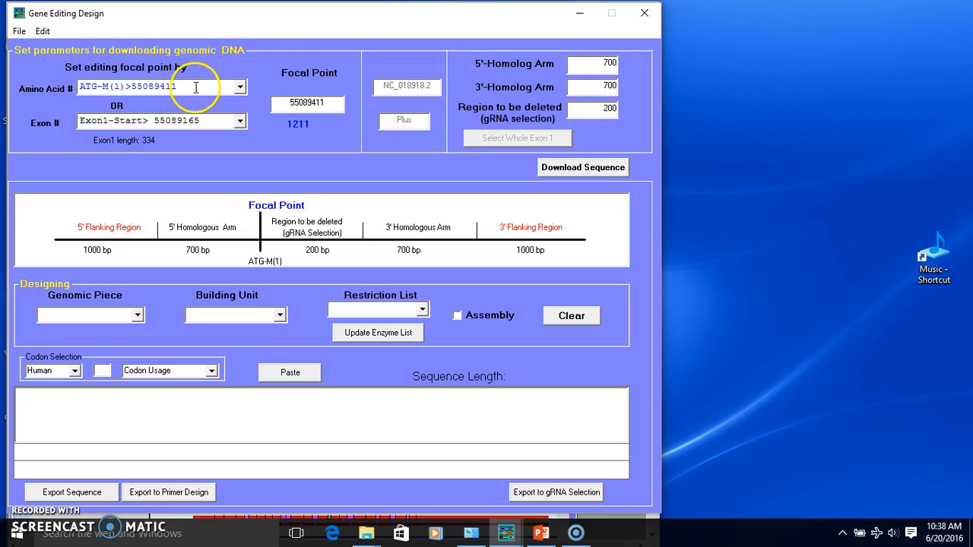
Step: Examine the amino acid and exon positions offered for setting the editing focal point
left_click(240, 89)
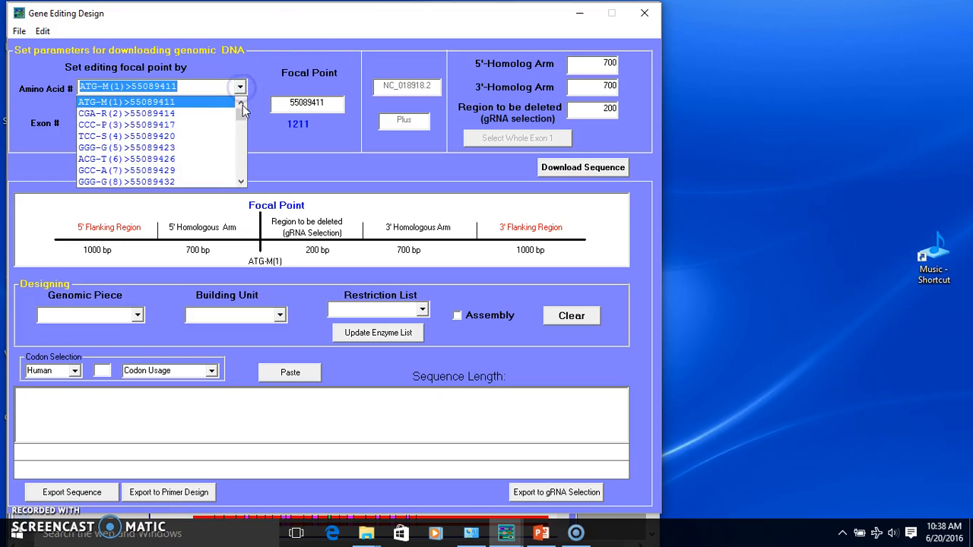
left_click(242, 113)
left_click_drag(242, 115, 241, 177)
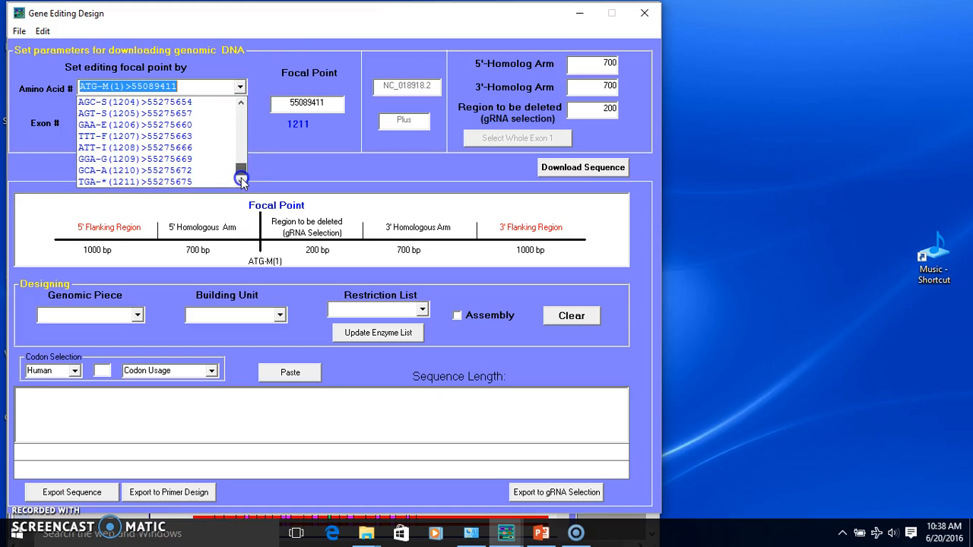
left_click_drag(243, 182, 262, 73)
left_click(262, 74)
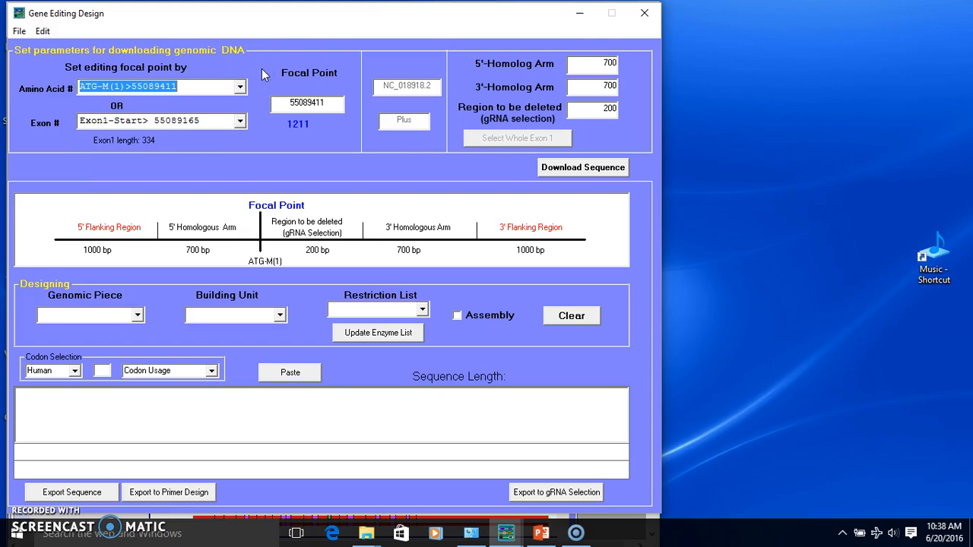
left_click(240, 122)
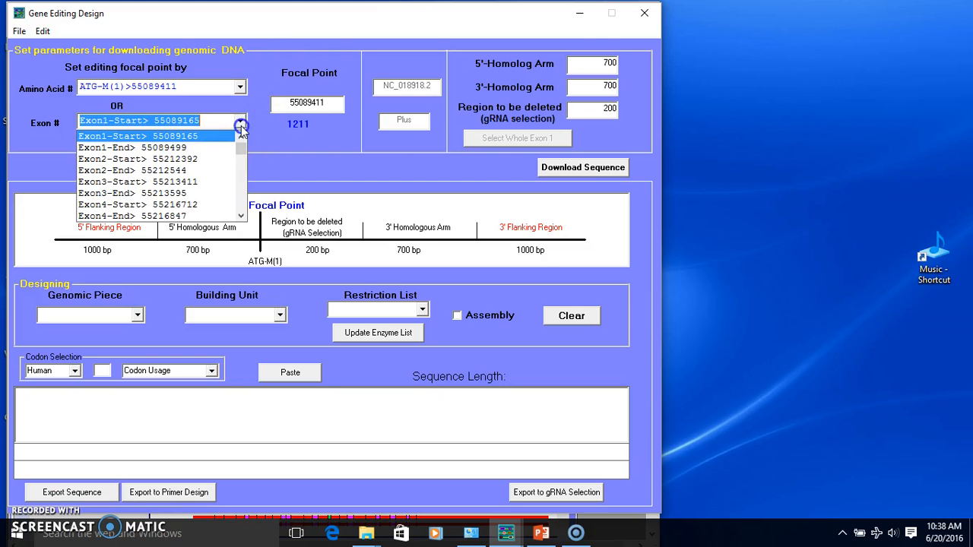
left_click(245, 148)
left_click_drag(245, 147, 238, 129)
left_click(243, 148)
left_click(261, 133)
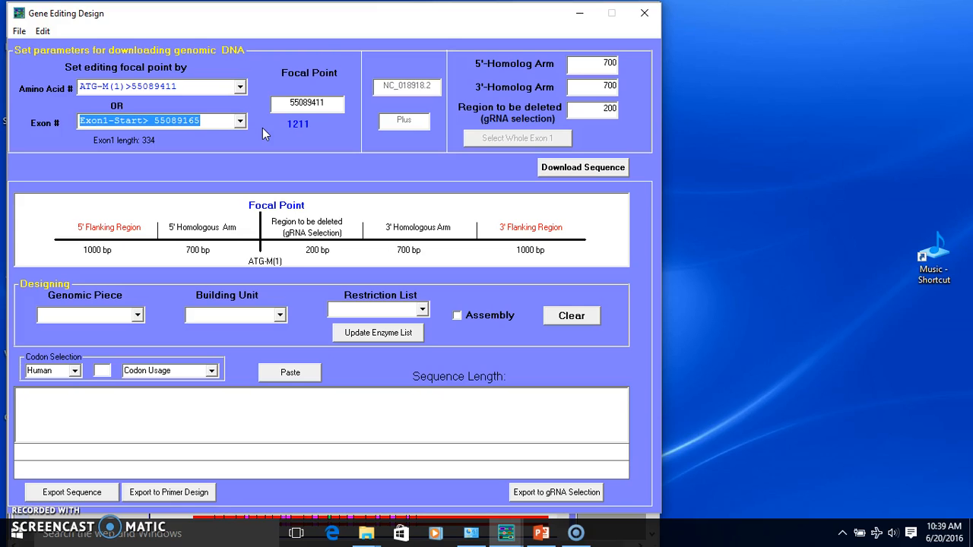
left_click(263, 146)
left_click(255, 153)
Step: Download the genomic sequence around the ATG-M(1) focal point with 700 bp homologous arms and a 200 bp region to be deleted
left_click(598, 108)
left_click_drag(598, 108, 624, 108)
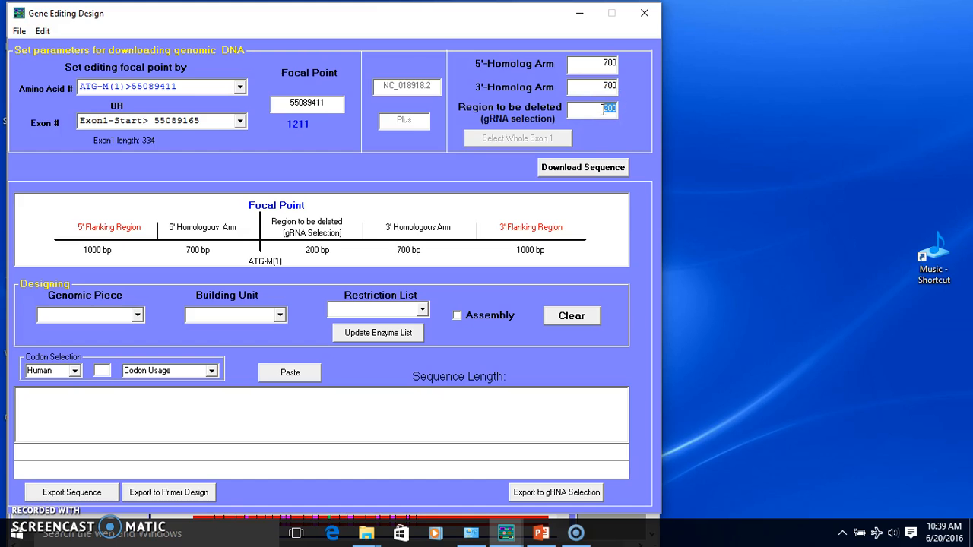
left_click_drag(598, 63, 616, 62)
left_click(600, 63)
left_click_drag(600, 63, 616, 62)
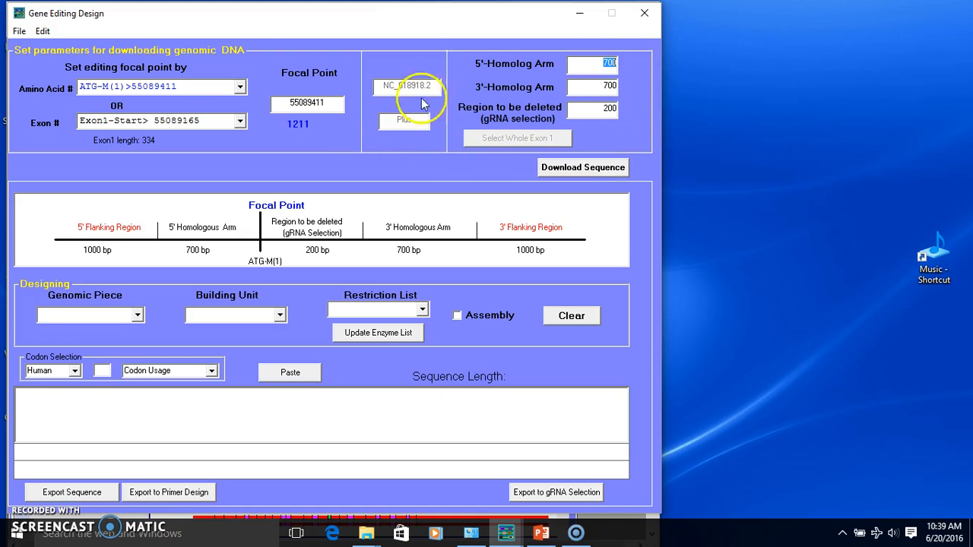
left_click(564, 170)
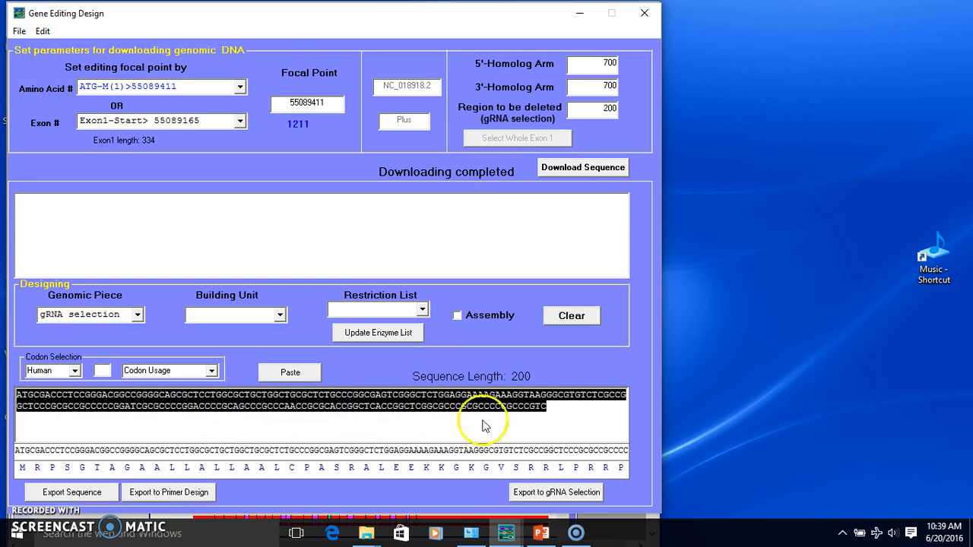
Step: Examine the downloaded gRNA selection sequence with its amino acid translation, and review the available genomic piece options
left_click_drag(552, 417, 28, 388)
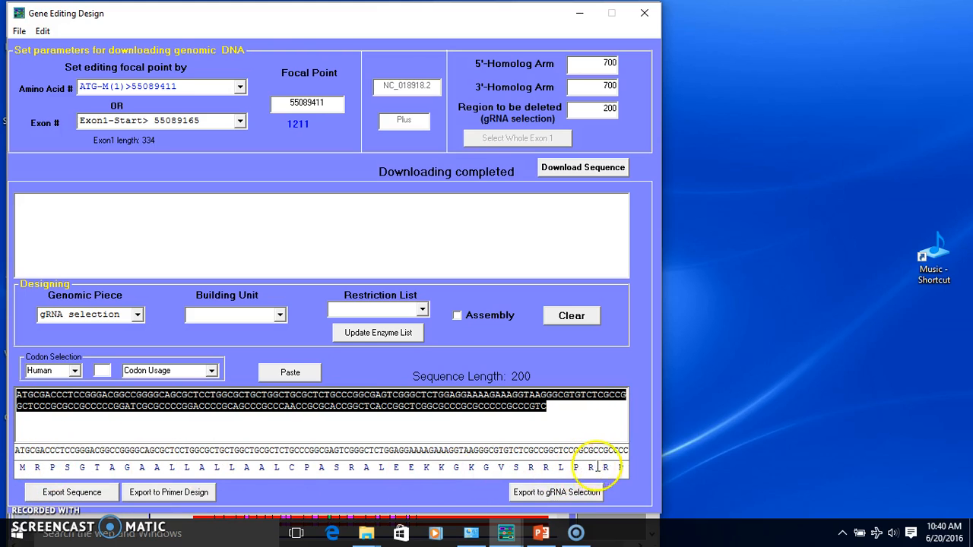
left_click(20, 466)
left_click_drag(20, 467, 29, 466)
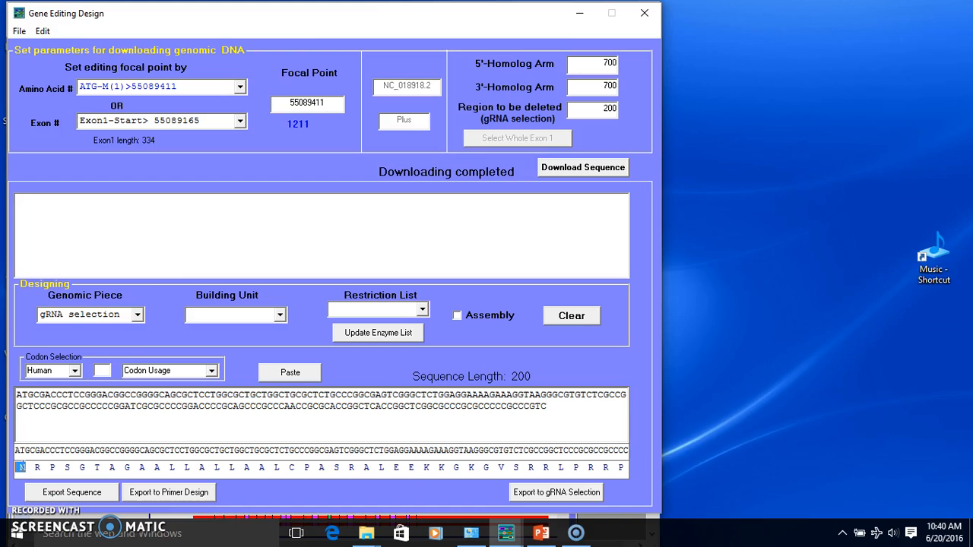
left_click(138, 314)
left_click(138, 314)
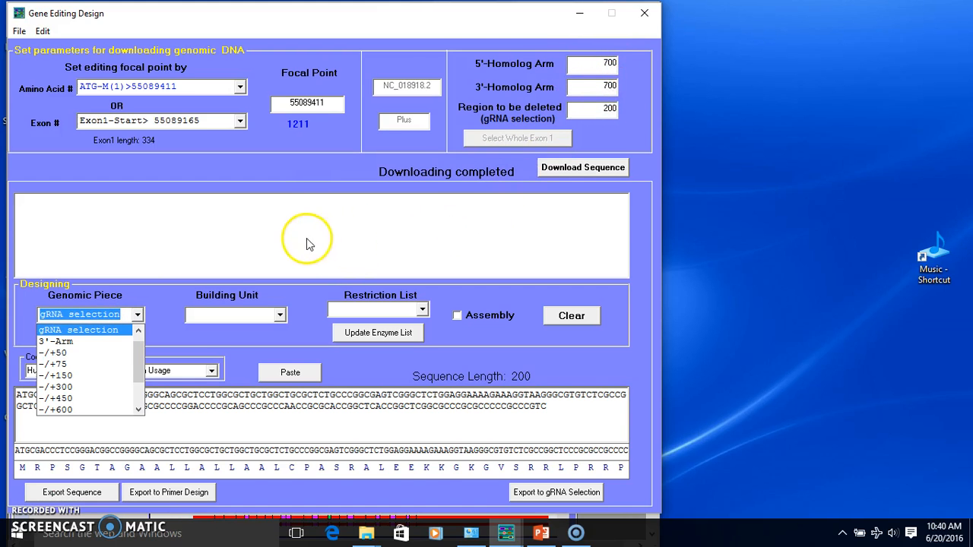
left_click_drag(141, 355, 116, 342)
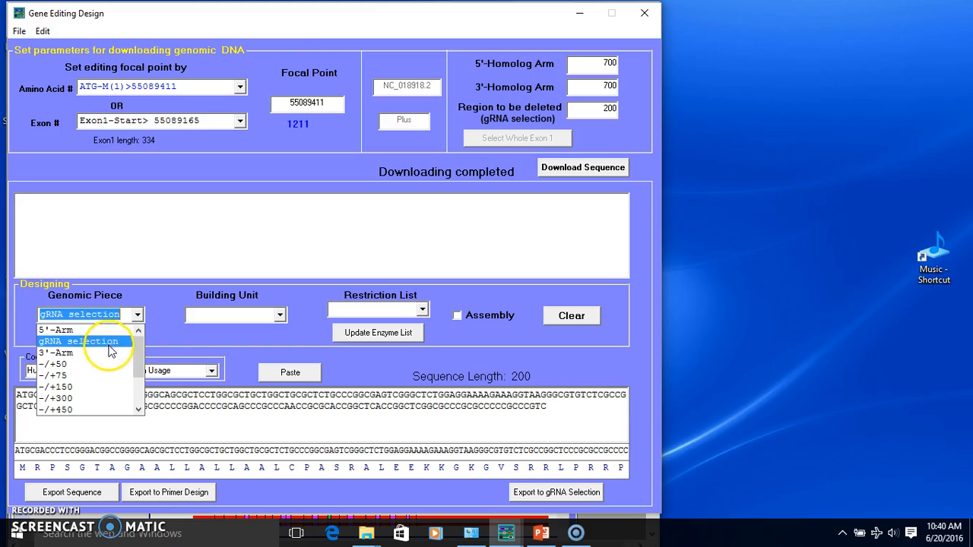
scroll(139, 355, "down", 1)
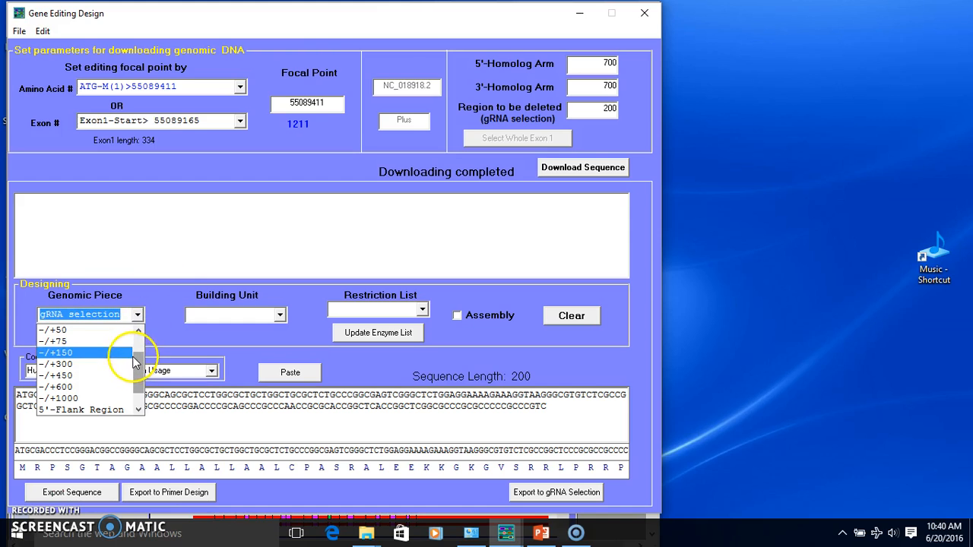
left_click(161, 320)
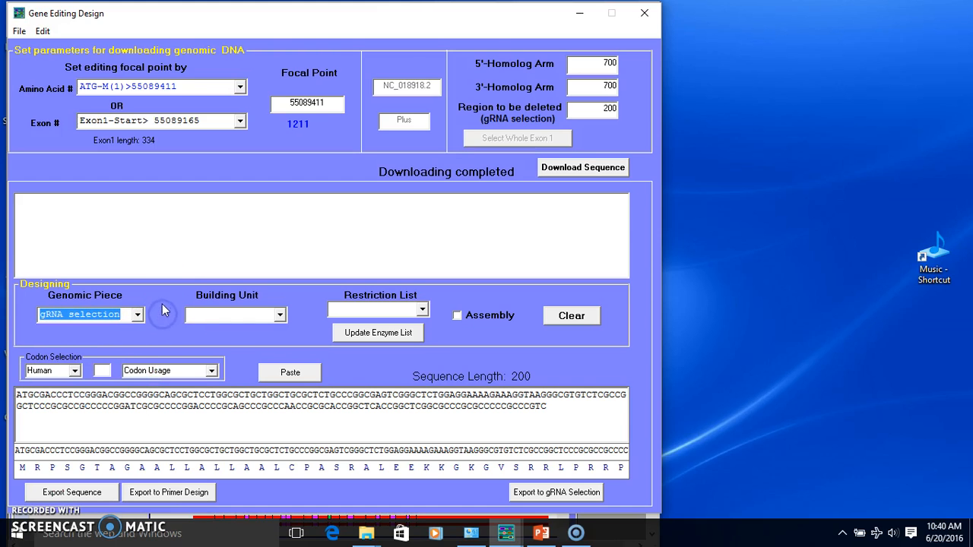
Step: Select the 200 bp gRNA selection sequence and export it to gRNA Selection
left_click(521, 423)
left_click_drag(557, 409, 21, 392)
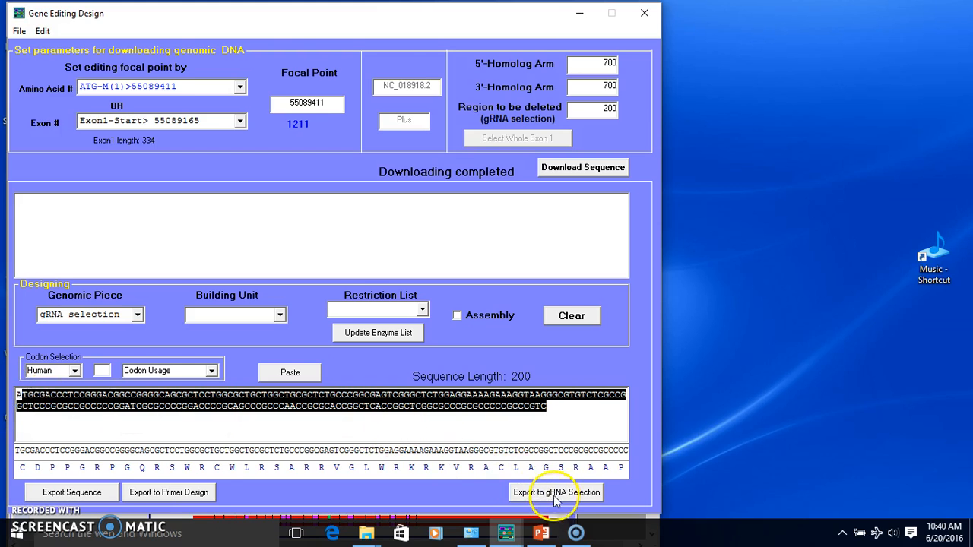
left_click(553, 406)
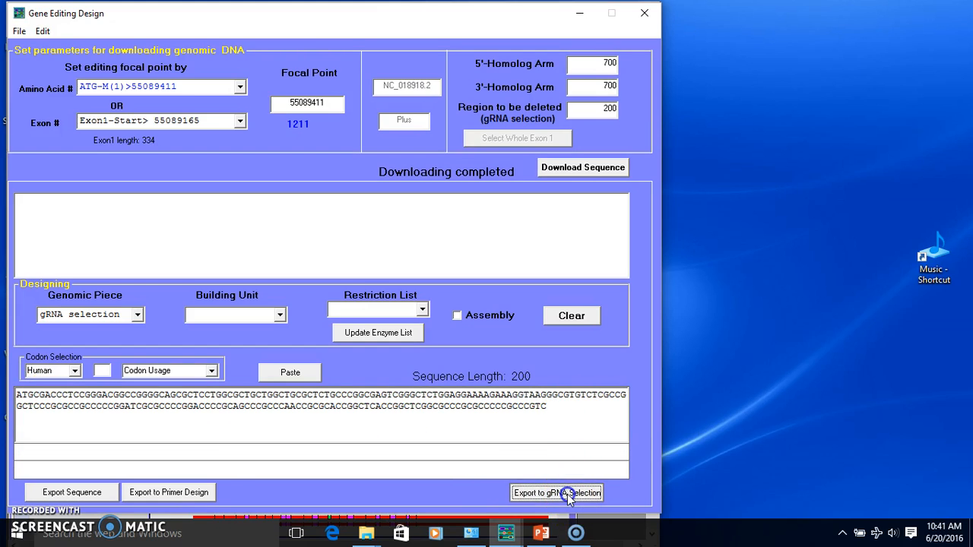
left_click(567, 494)
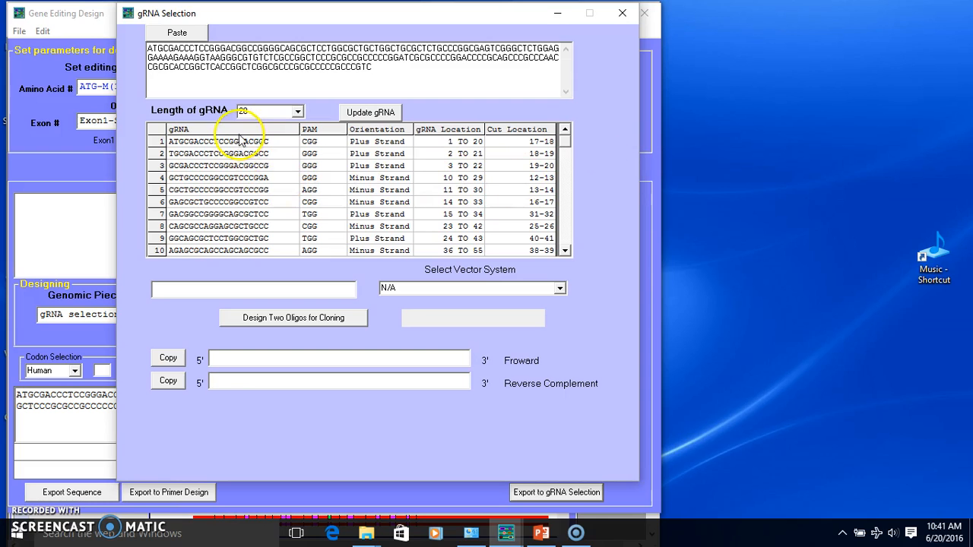
Step: Browse the 20-base gRNA candidates and choose number 11, GCTGCTGGCTGCGCTCTGCC, as the target for oligo design
left_click_drag(565, 137, 569, 191)
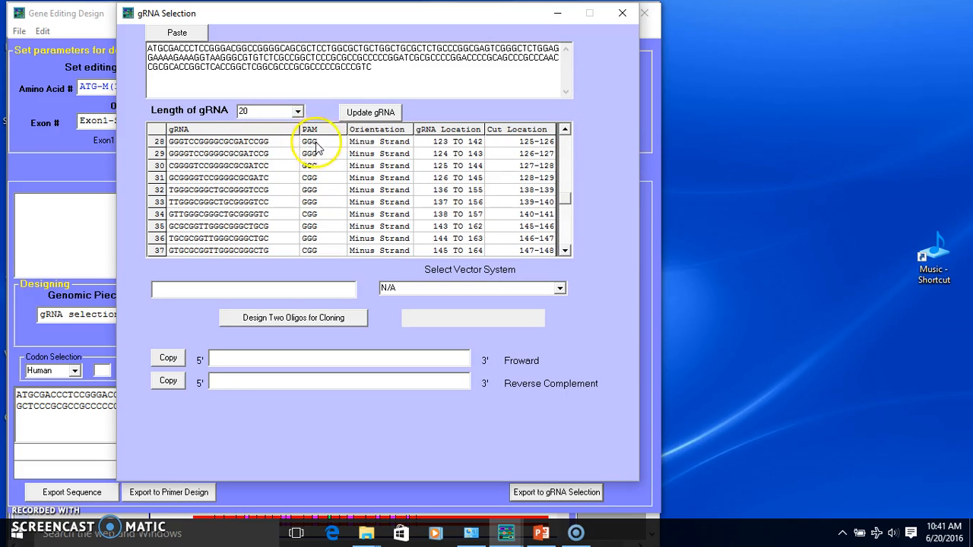
left_click(570, 143)
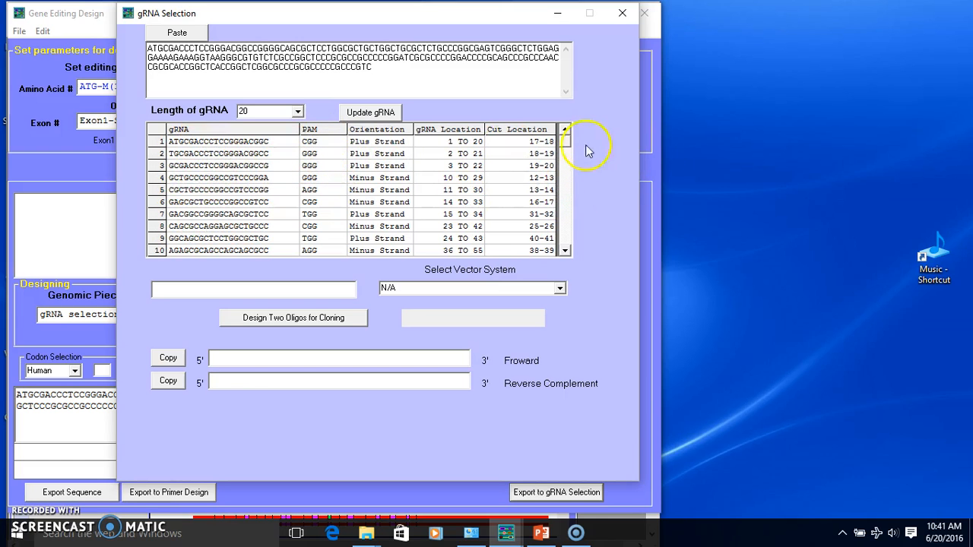
mouse_move(564, 140)
left_mouse_down()
mouse_move(571, 238)
mouse_move(568, 135)
left_mouse_up()
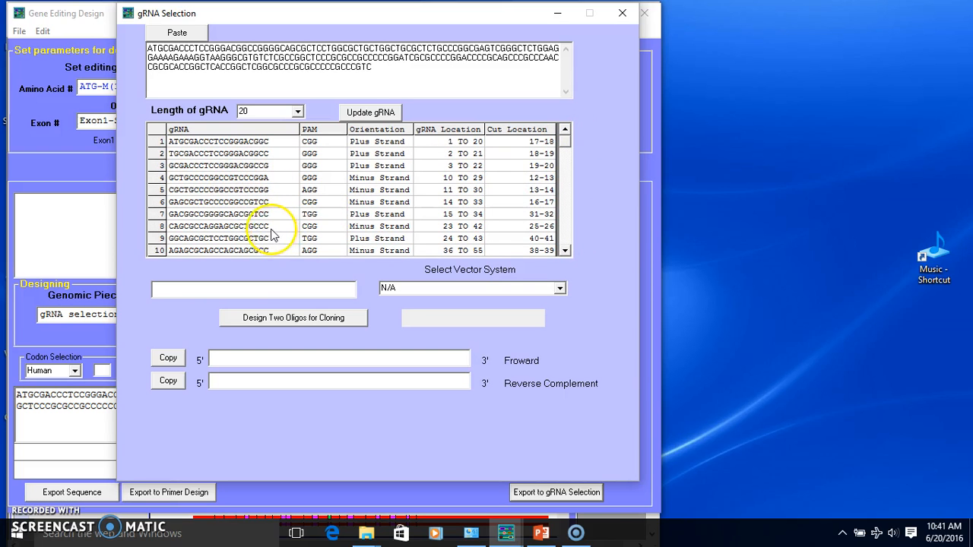
left_click(567, 225)
left_click_drag(211, 166, 218, 207)
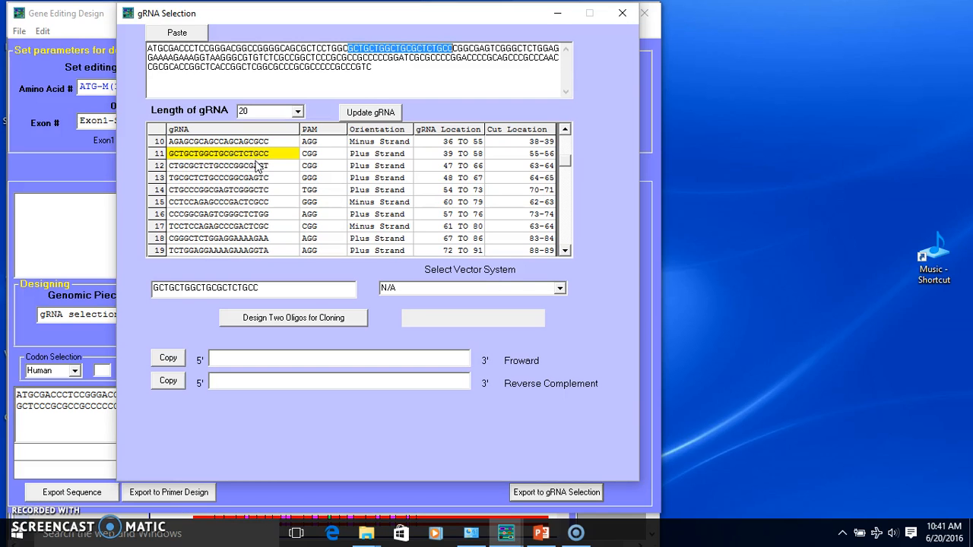
left_click(232, 157)
left_click_drag(275, 288, 152, 288)
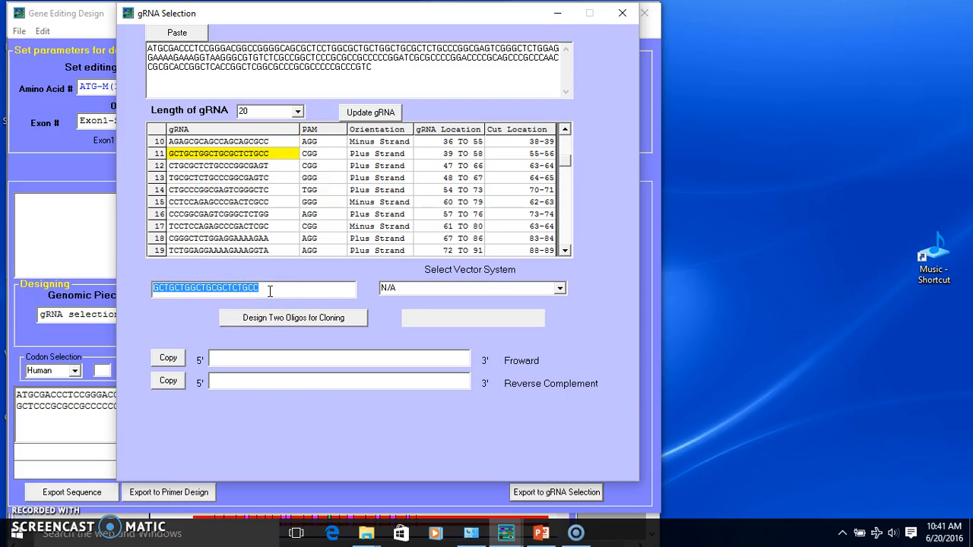
left_click(270, 291)
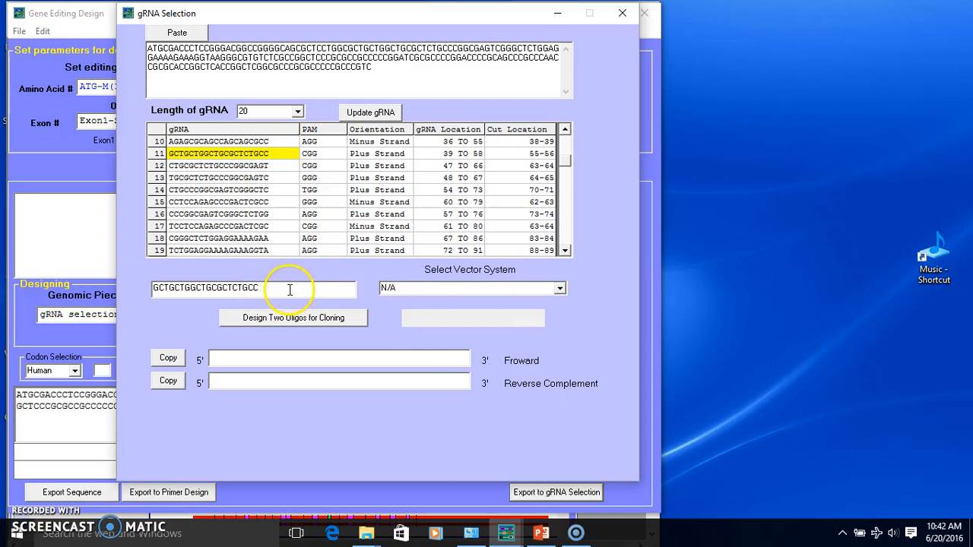
Step: Choose the Zhang lab pX459 vector system, design the two cloning oligos for the chosen gRNA, and close gRNA Selection
left_click(560, 288)
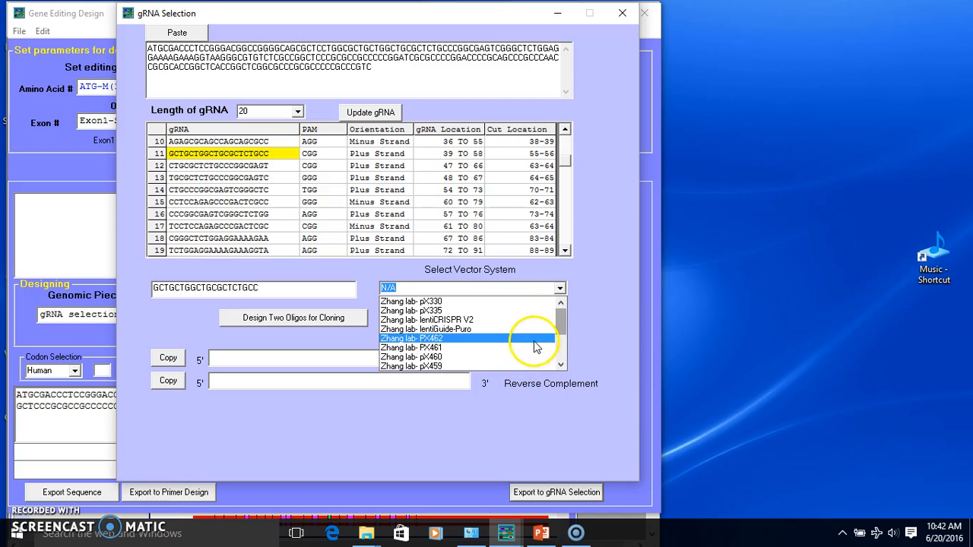
left_click(498, 358)
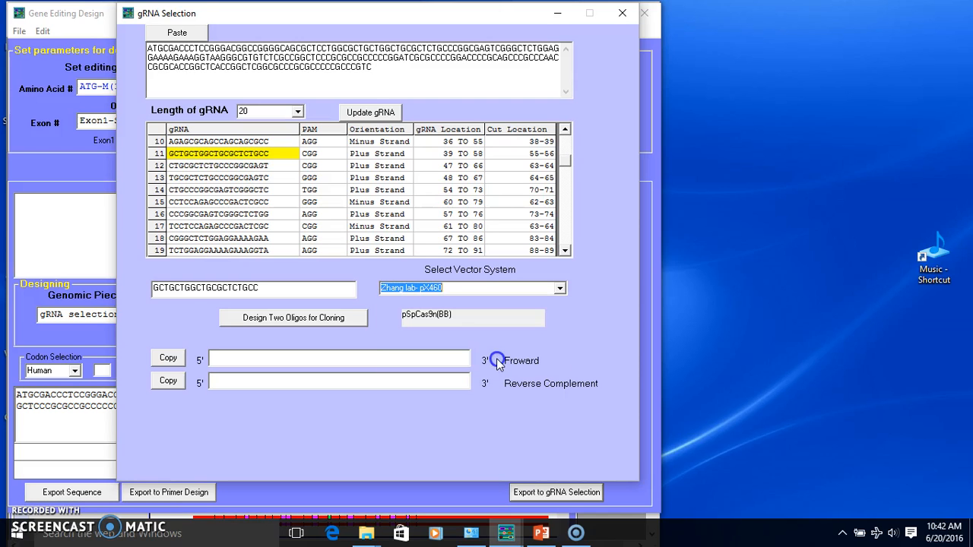
left_click(560, 288)
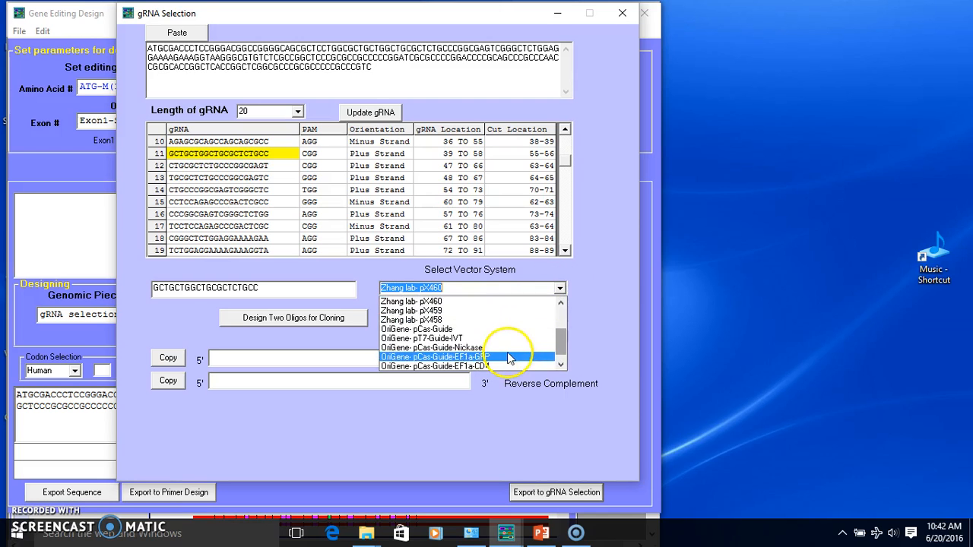
left_click(508, 318)
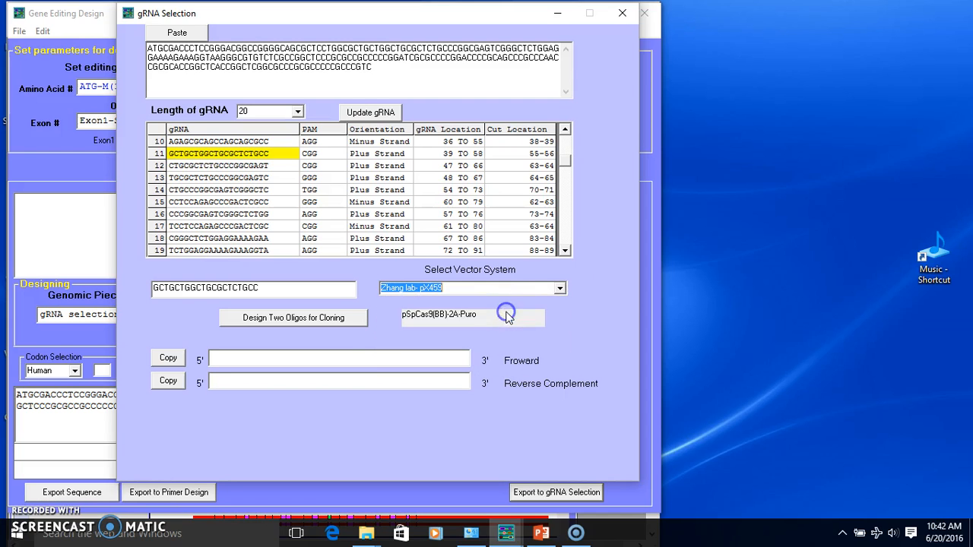
left_click(317, 323)
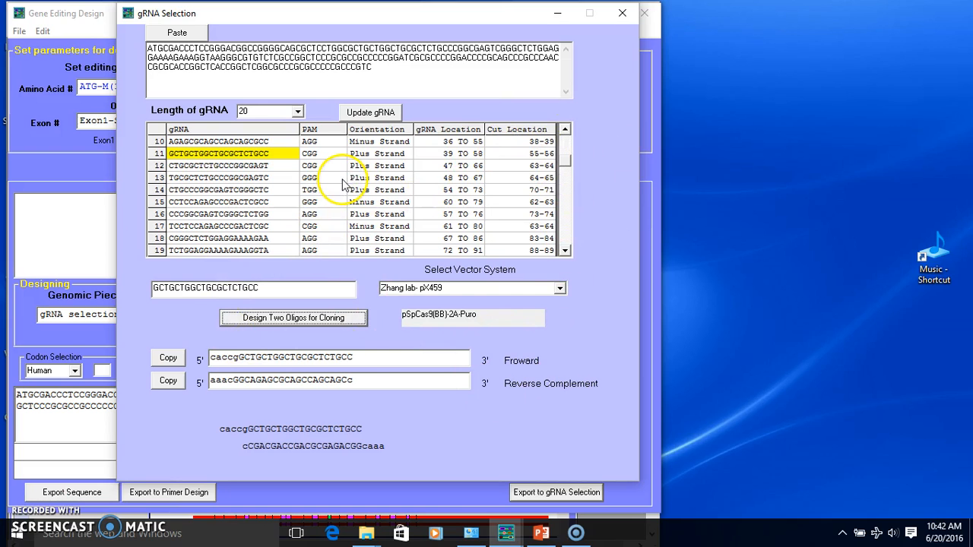
left_click(622, 12)
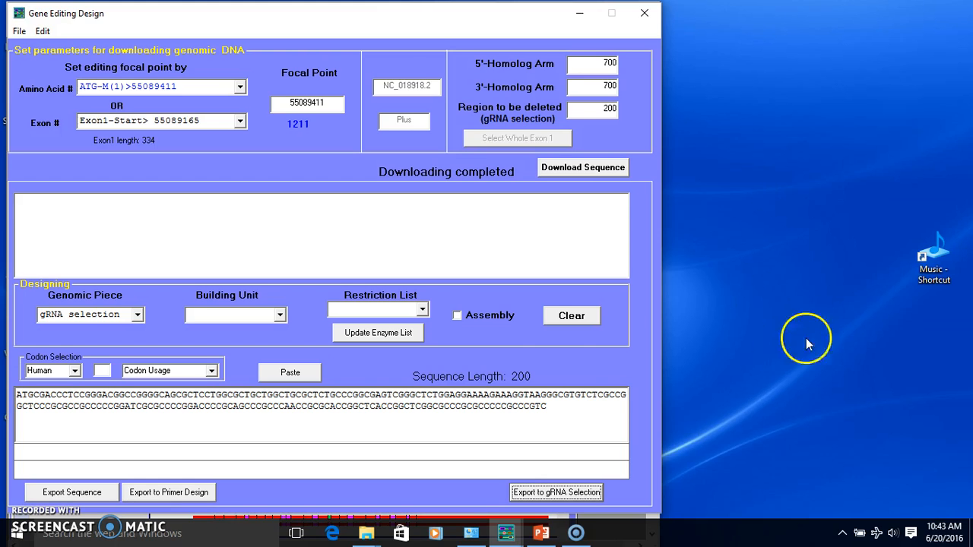
Step: Enable Assembly and build the donor construct from the 5'-Arm, the C-CMV-eGFP-IRES-Puro cassette and the 3'-Arm
left_click(457, 316)
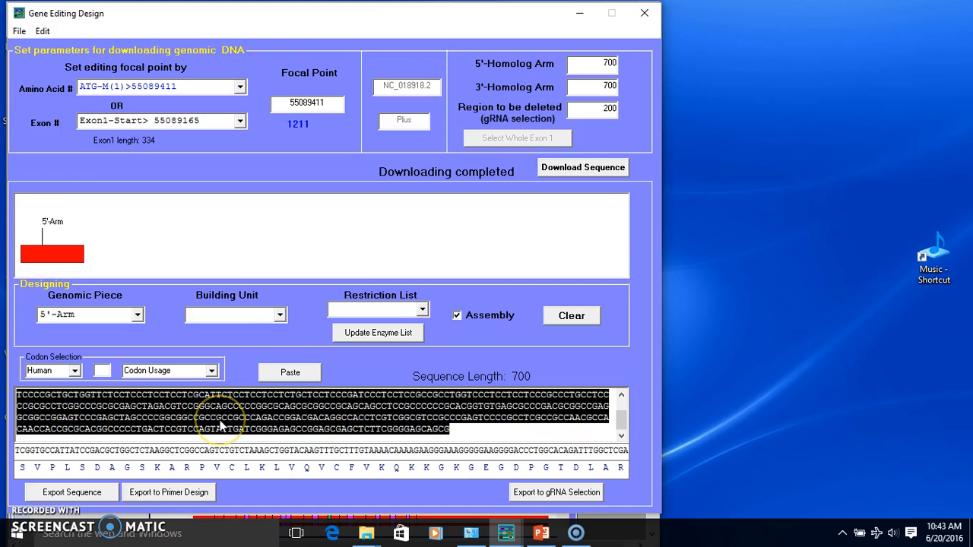
left_click(278, 315)
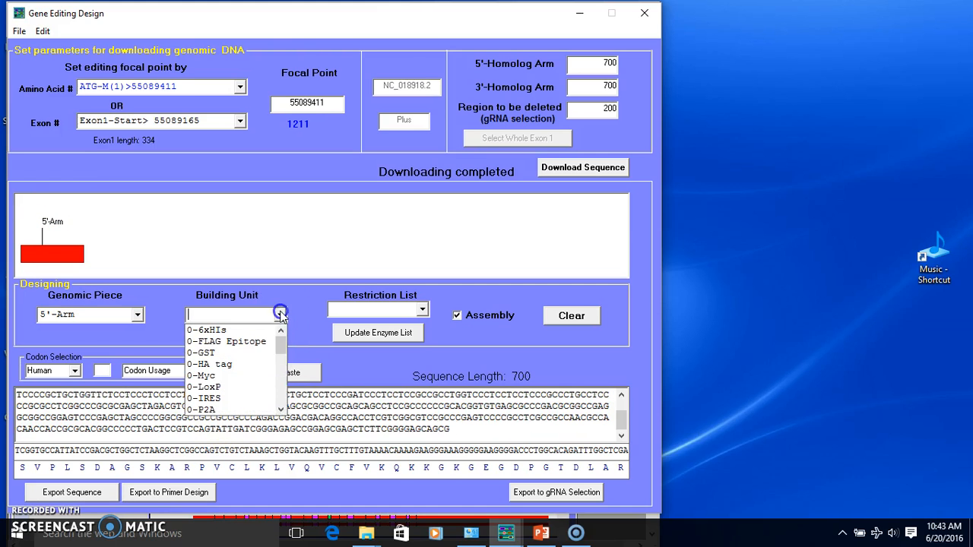
scroll(280, 344, "down", 1)
left_click_drag(279, 343, 279, 399)
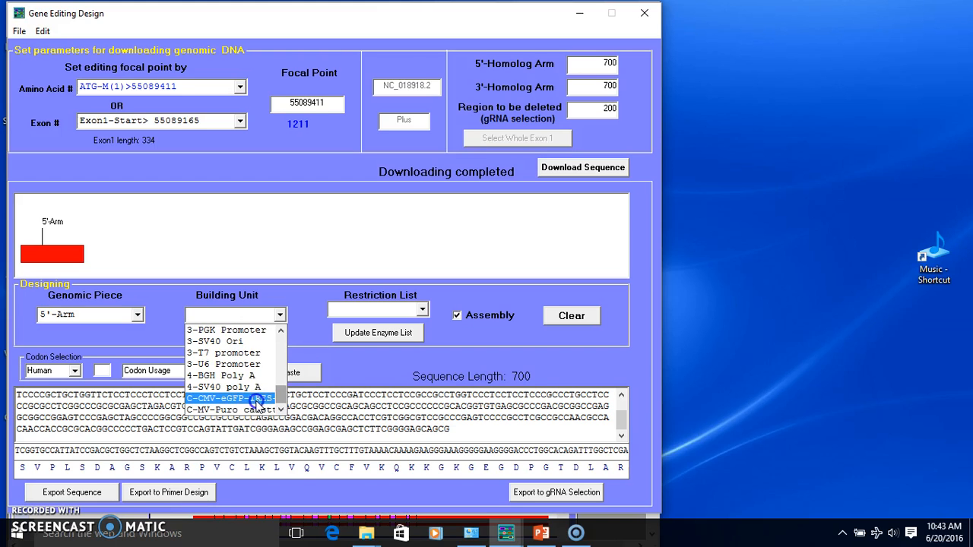
left_click(257, 399)
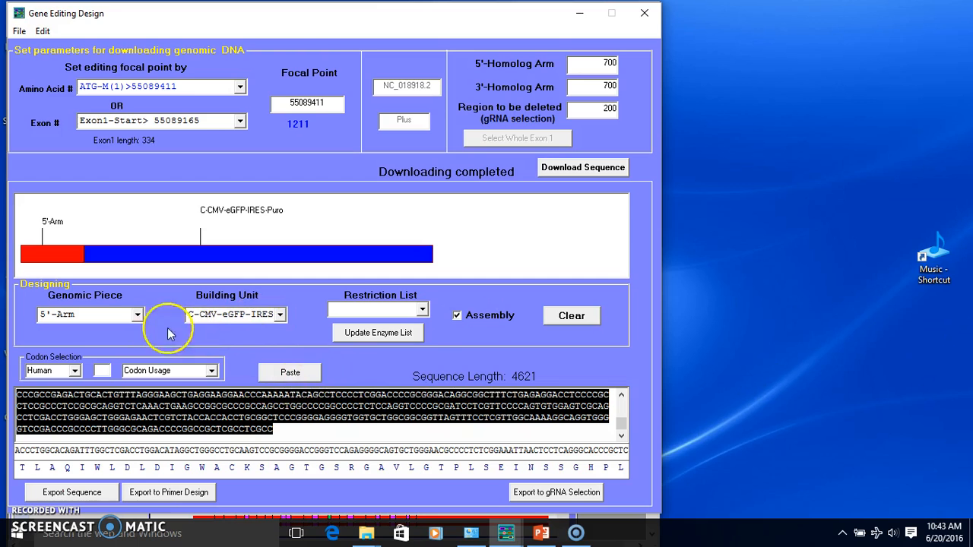
left_click(138, 317)
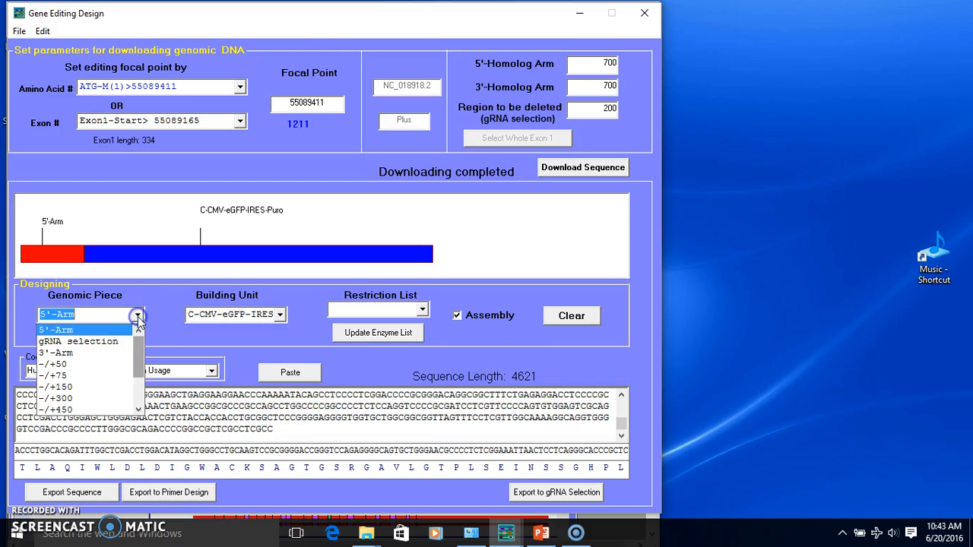
left_click(112, 352)
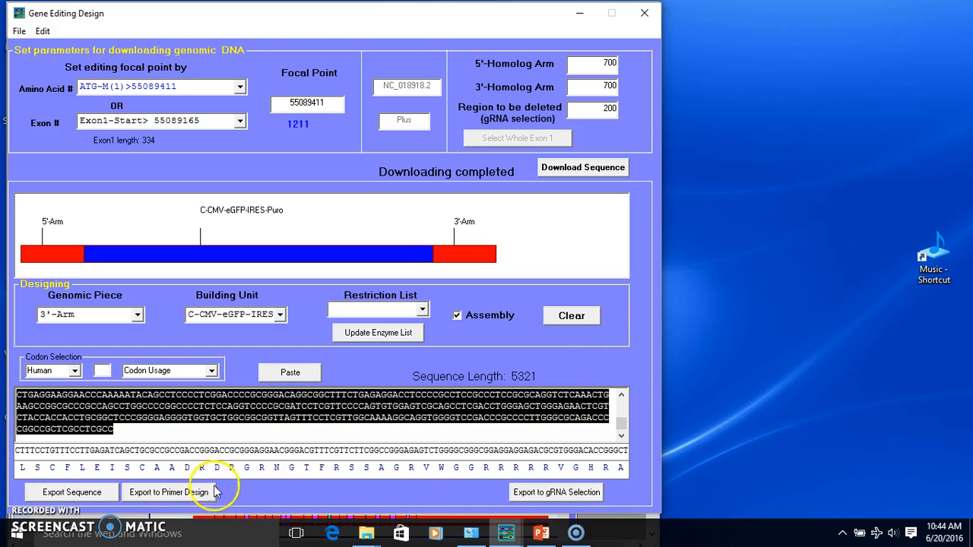
Step: Export the assembled donor sequence to Primer Design and design primers for 5' integration detection
left_click(166, 492)
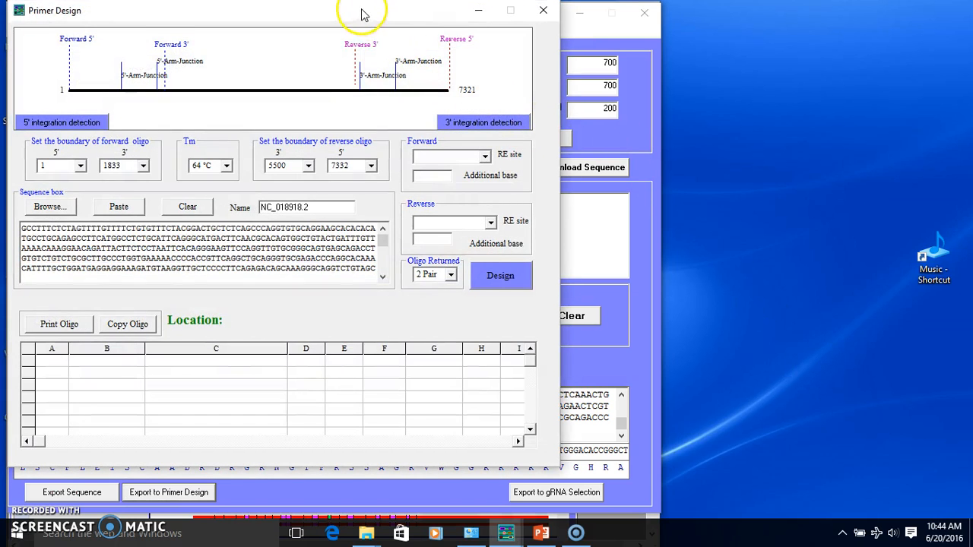
left_click_drag(365, 11, 447, 32)
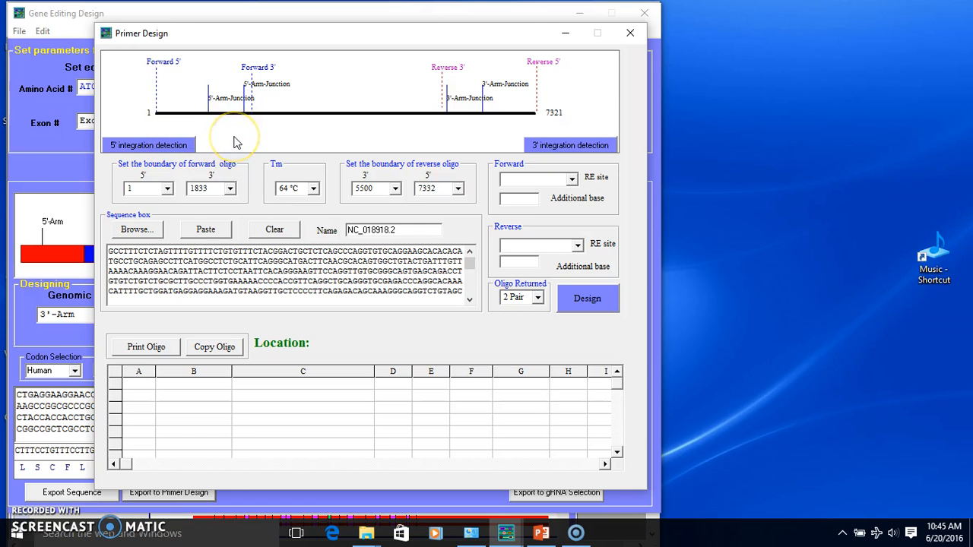
left_click(149, 146)
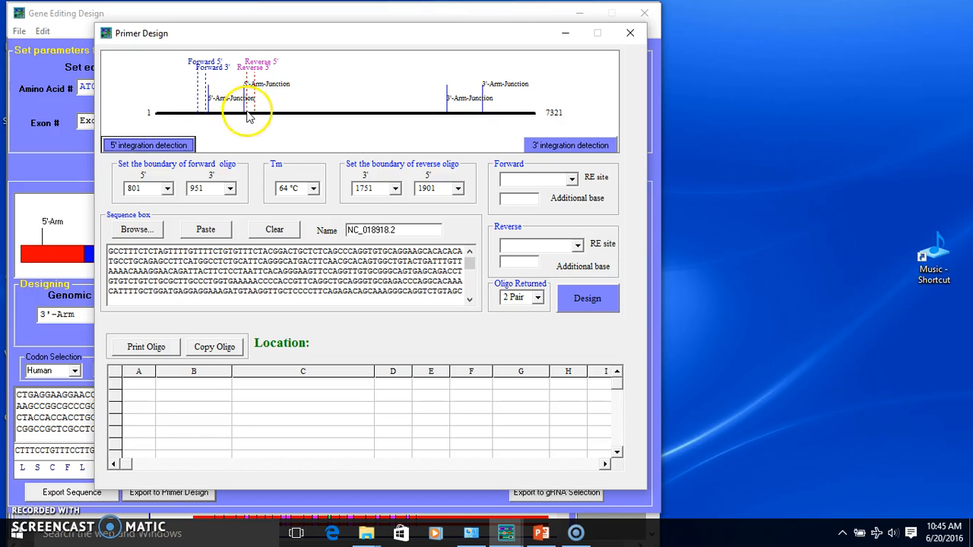
left_click(603, 309)
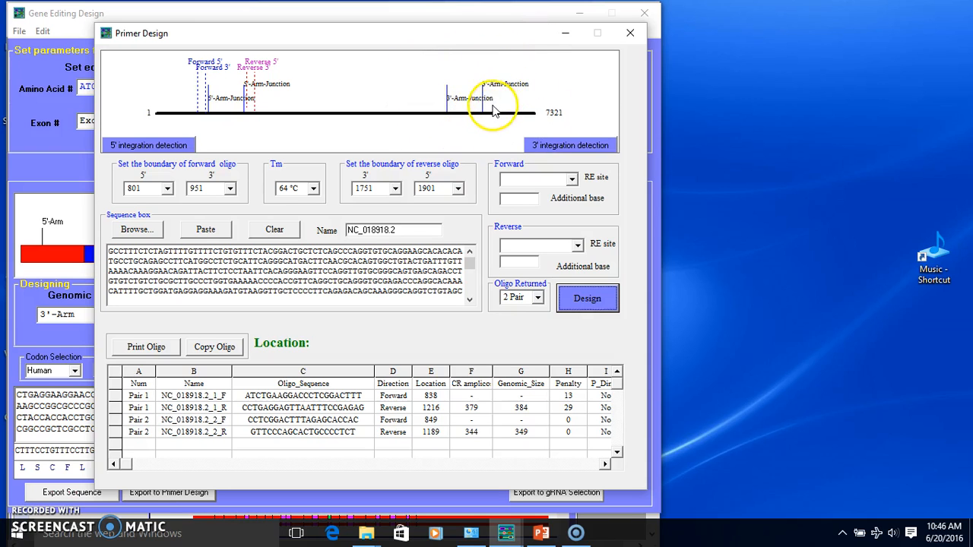
Step: Set the primer boundaries for 3' integration detection and design the matching primers
left_click(574, 147)
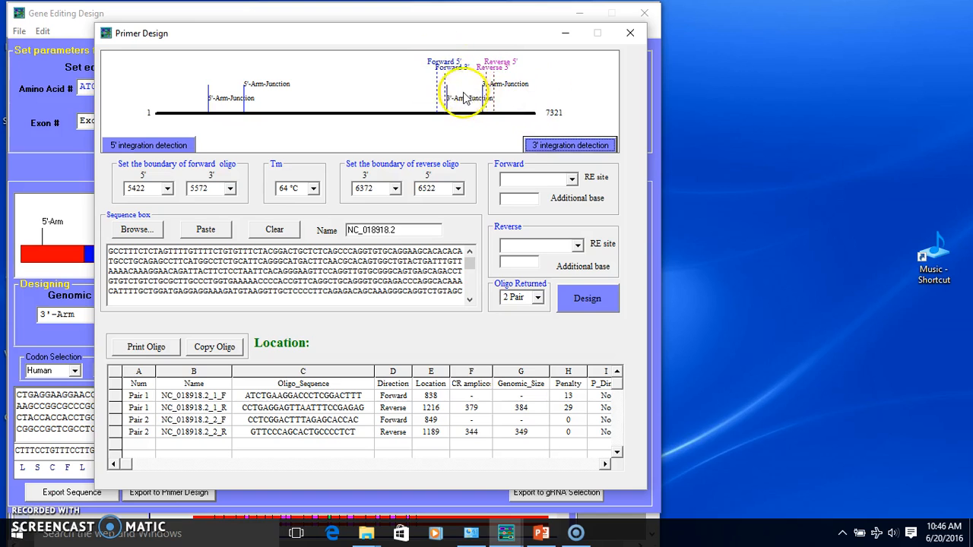
mouse_move(475, 99)
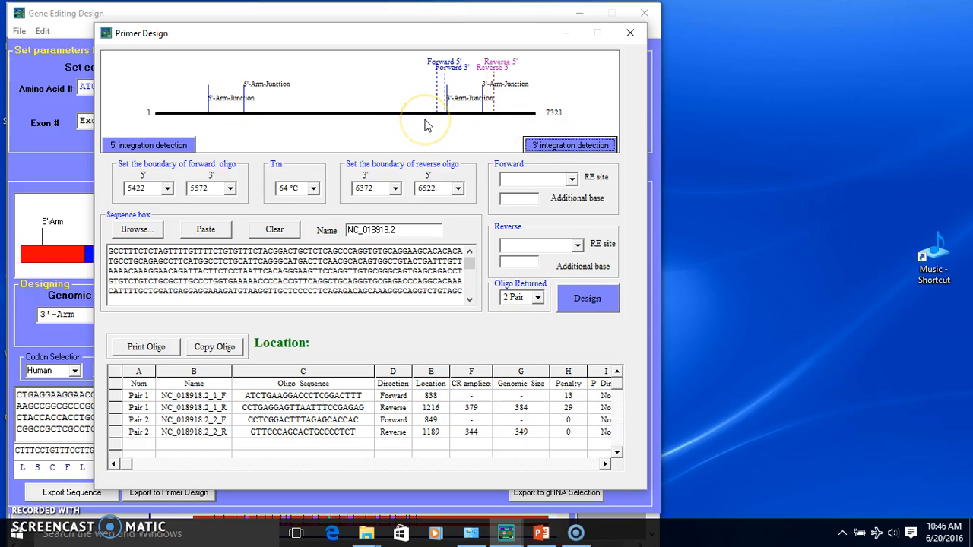
left_click(599, 308)
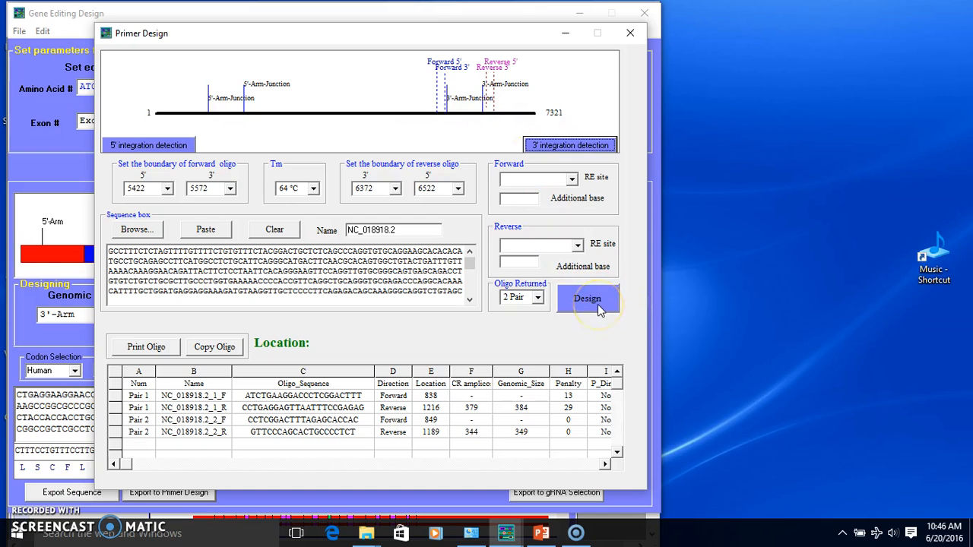
left_click(599, 302)
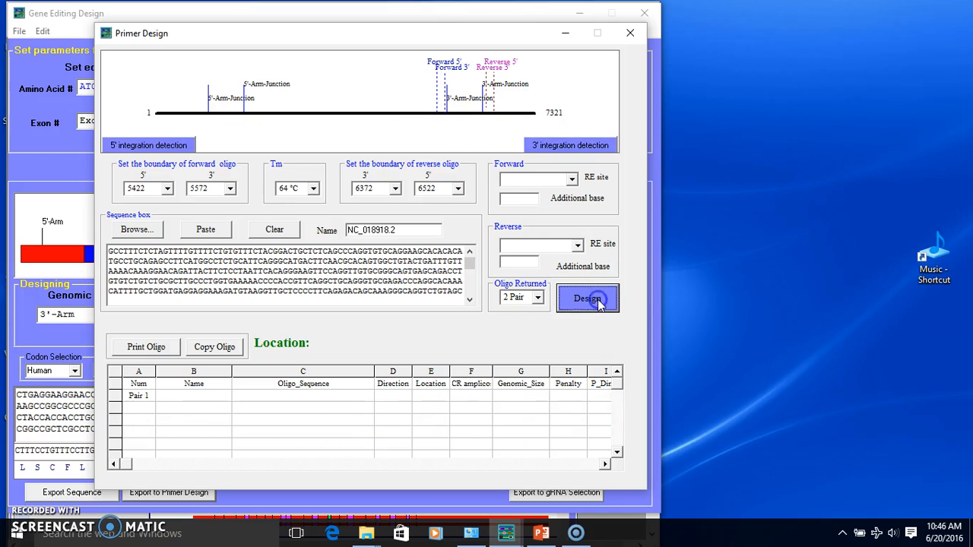